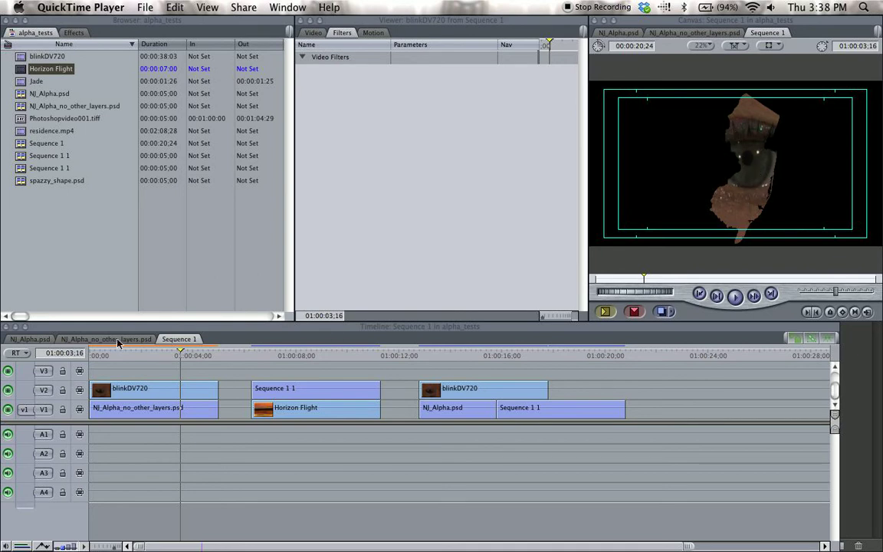
Preview the New Jersey-shaped composites over black and over Horizon Flight in the Sequence 1 timeline.
{"action": "left_click", "coordinate": [115, 357]}
{"action": "left_click_drag", "start_coordinate": [115, 357], "coordinate": [183, 371]}
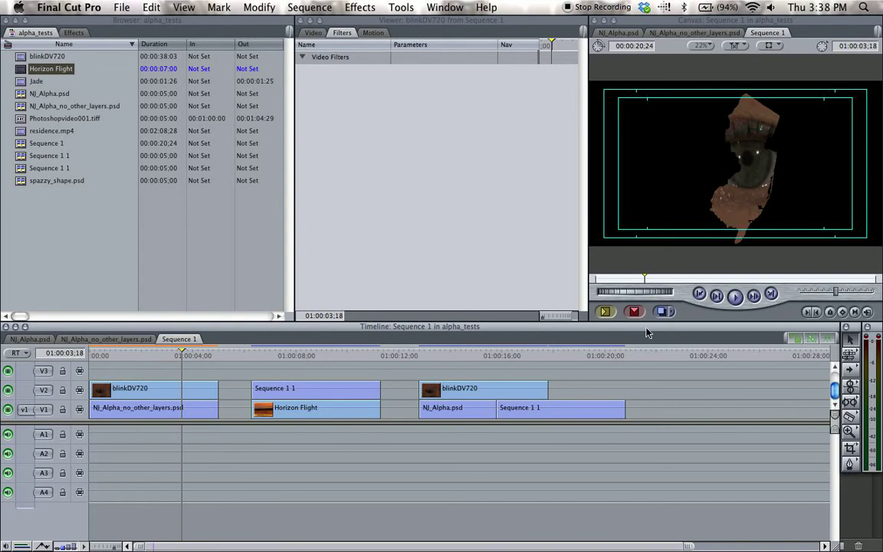
{"action": "left_click", "coordinate": [305, 356]}
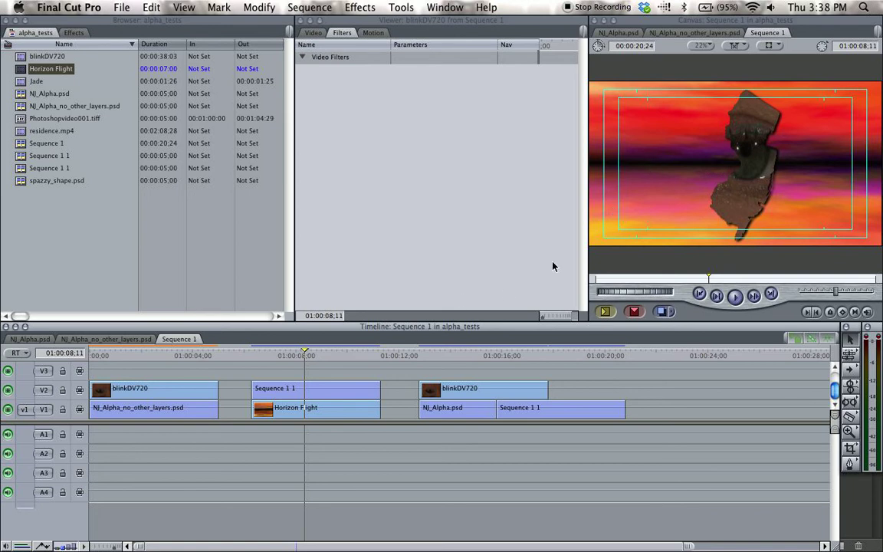
{"action": "left_click", "coordinate": [195, 357]}
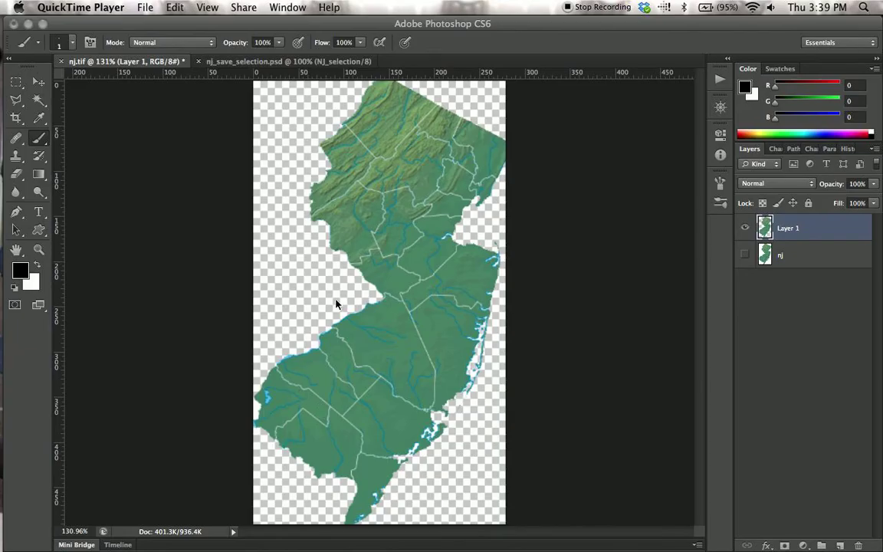
In Photoshop, delete Layer 1 from nj.tif and make the nj layer visible.
{"action": "left_click", "coordinate": [784, 234]}
{"action": "left_click_drag", "start_coordinate": [783, 234], "coordinate": [858, 545]}
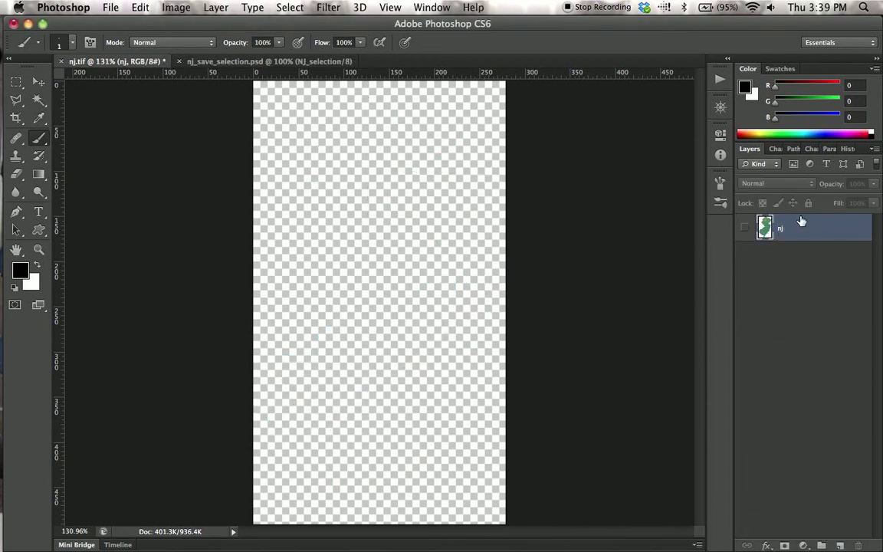
{"action": "left_click", "coordinate": [744, 227]}
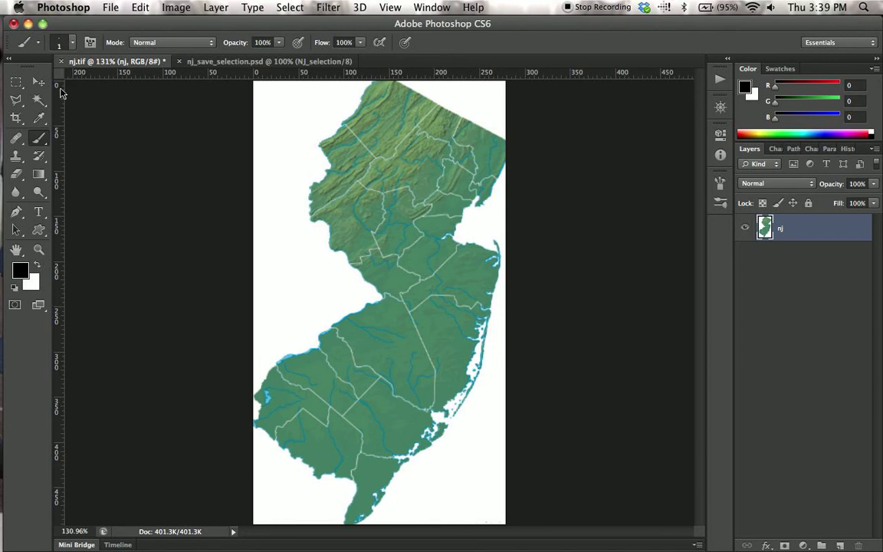
Select all the white background regions around the New Jersey map with the Magic Wand tool at tolerance 32.
{"action": "left_click", "coordinate": [37, 103]}
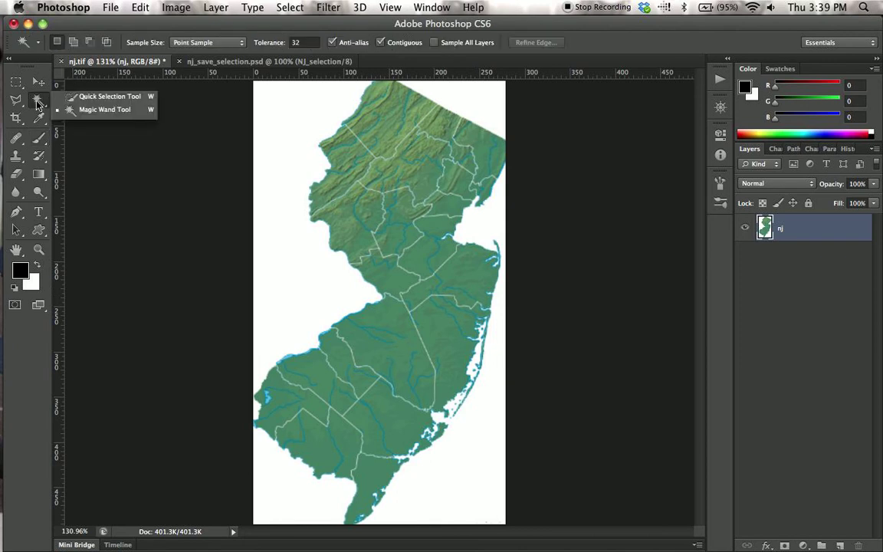
{"action": "left_click", "coordinate": [92, 100]}
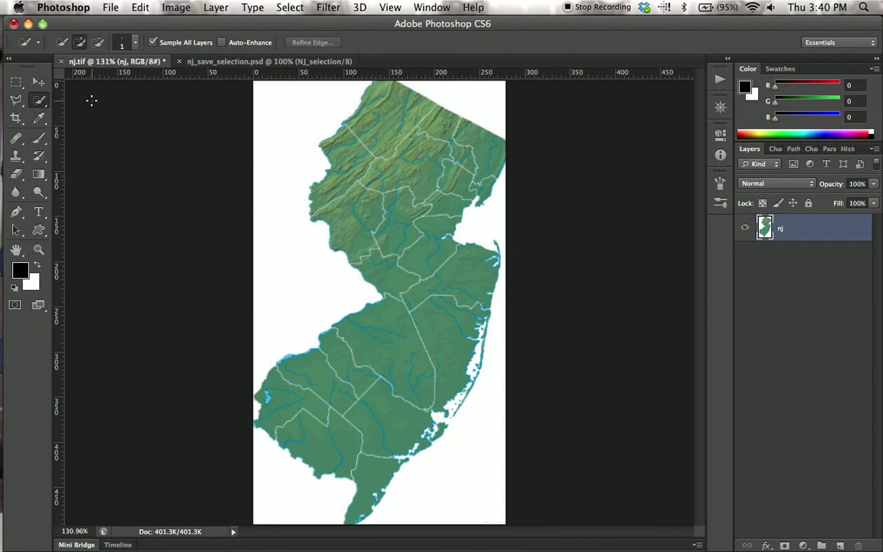
{"action": "left_click", "coordinate": [39, 99]}
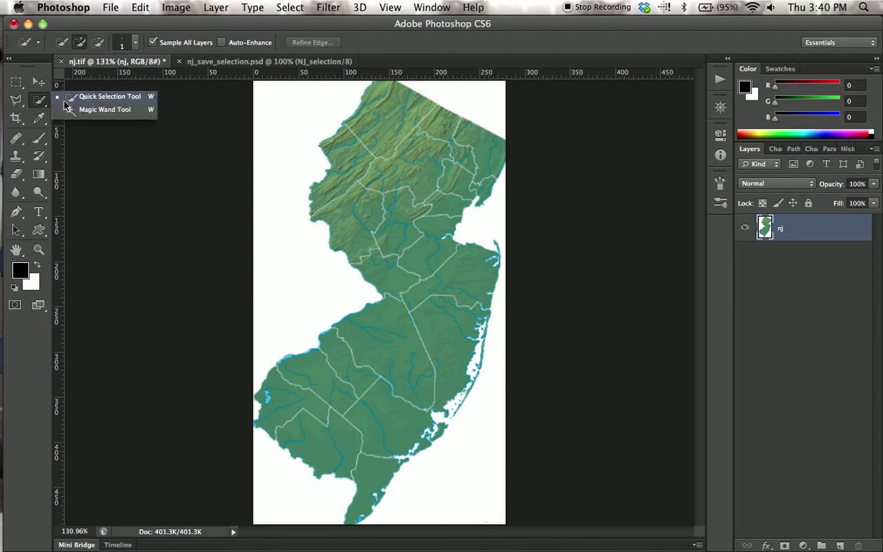
{"action": "left_click", "coordinate": [89, 110]}
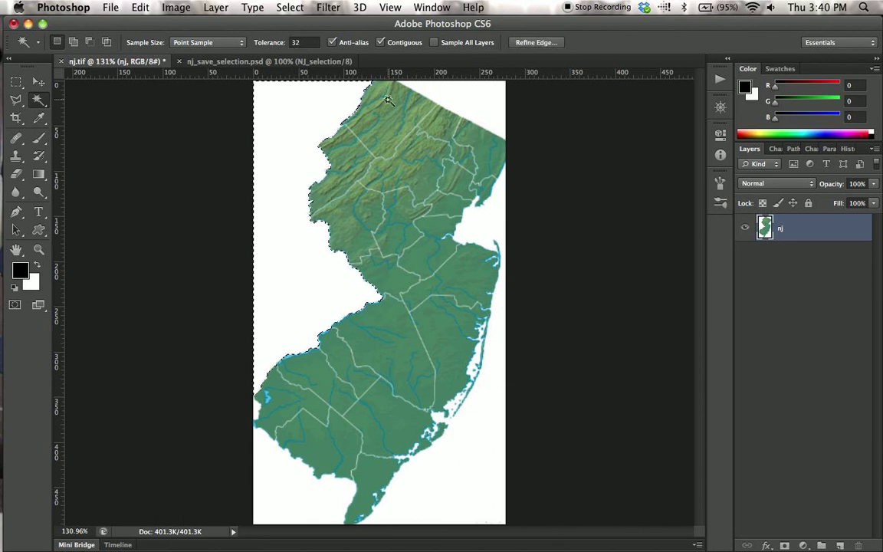
{"action": "left_click", "coordinate": [478, 103], "text": "shift"}
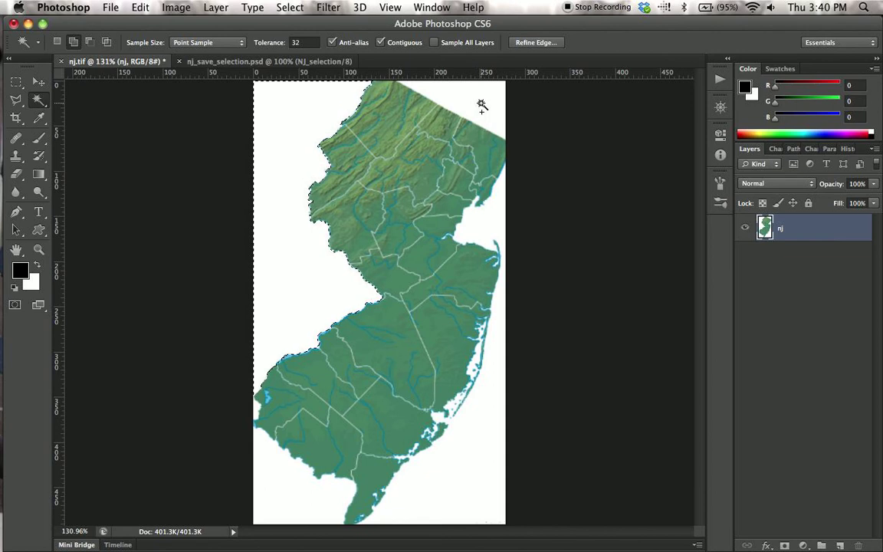
{"action": "left_click", "coordinate": [484, 227], "text": "shift"}
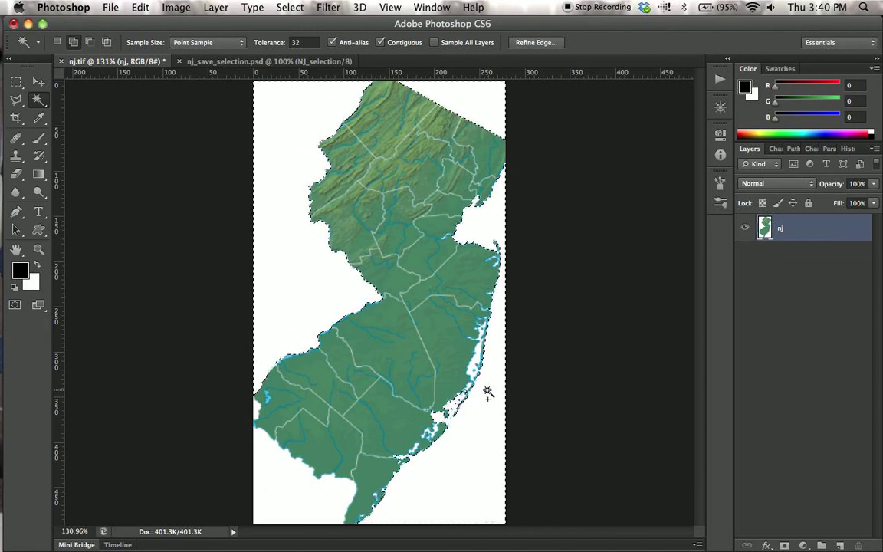
{"action": "left_click", "coordinate": [299, 511], "text": "shift"}
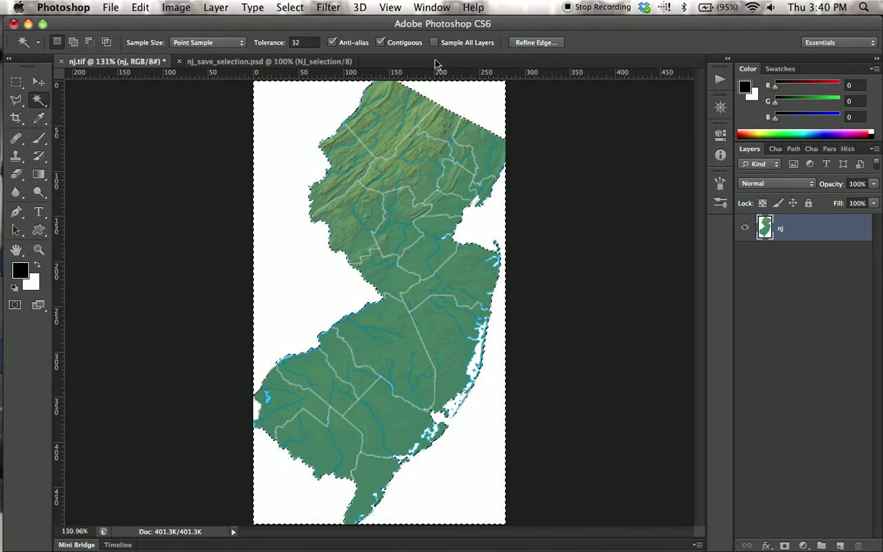
Invert the selection and copy the state shape onto a new layer.
{"action": "left_click", "coordinate": [290, 7]}
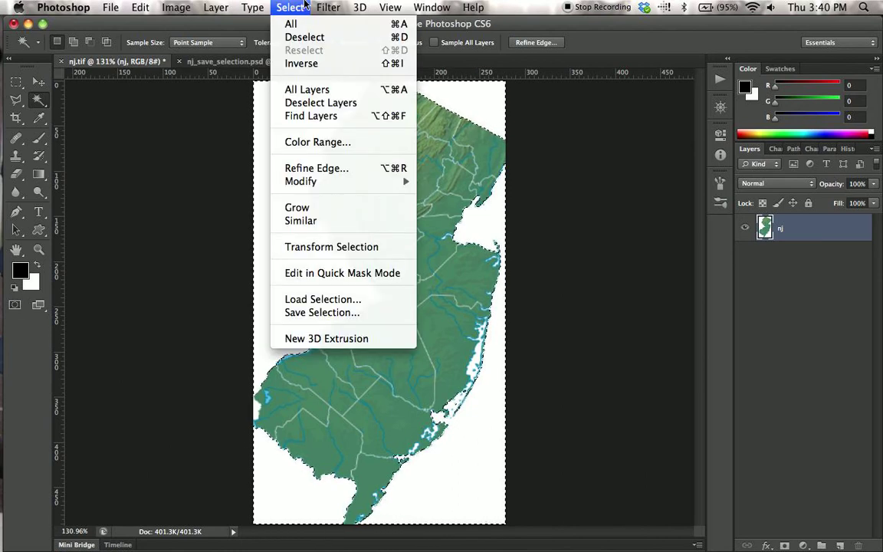
{"action": "left_click", "coordinate": [291, 65]}
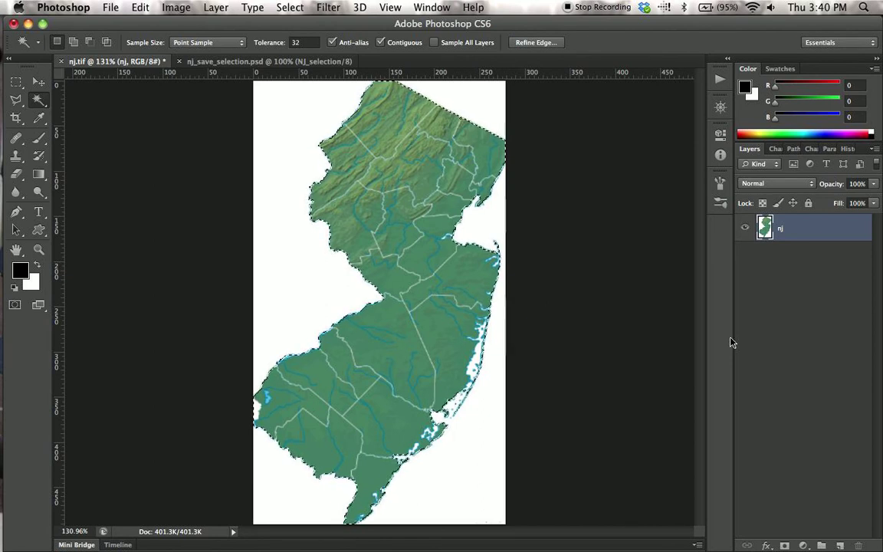
{"action": "key", "text": "super+j"}
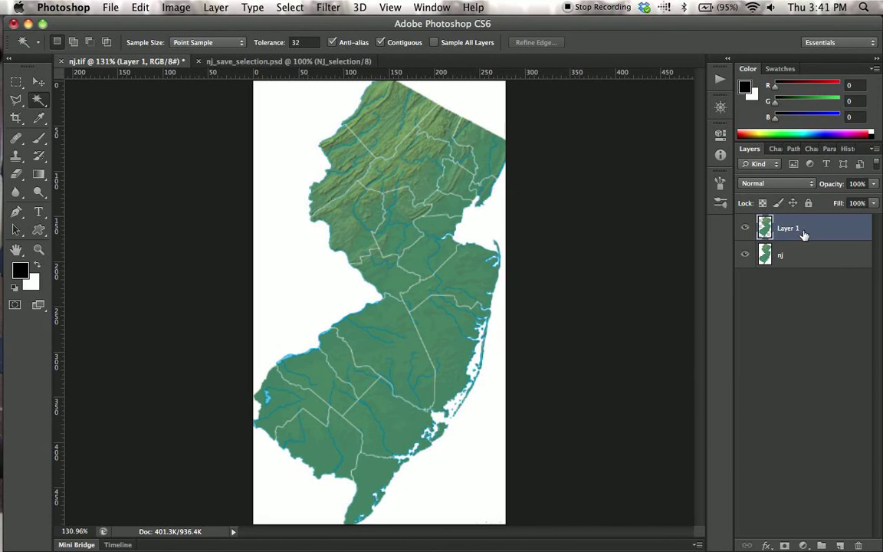
Hide the nj layer and open Layer 1's outline as a selection in Quick Mask mode.
{"action": "left_click", "coordinate": [745, 258]}
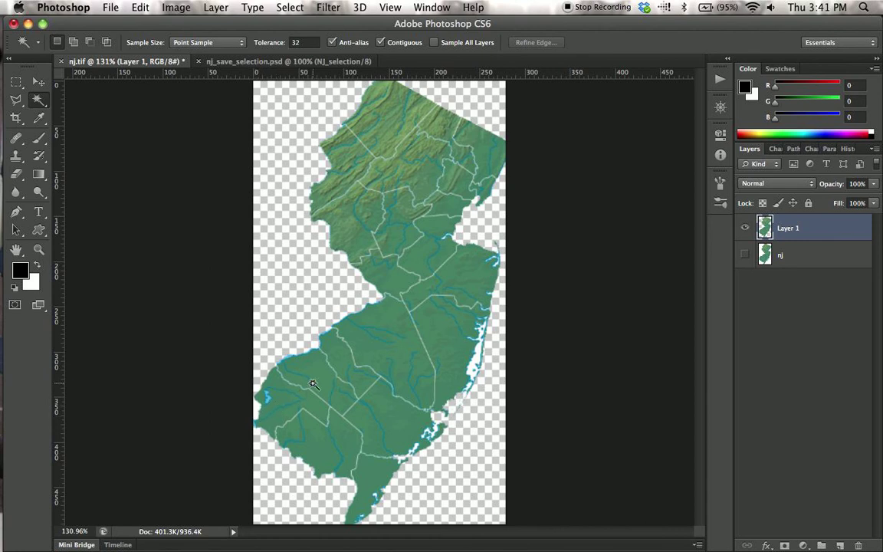
{"action": "left_click", "coordinate": [765, 228], "text": "super"}
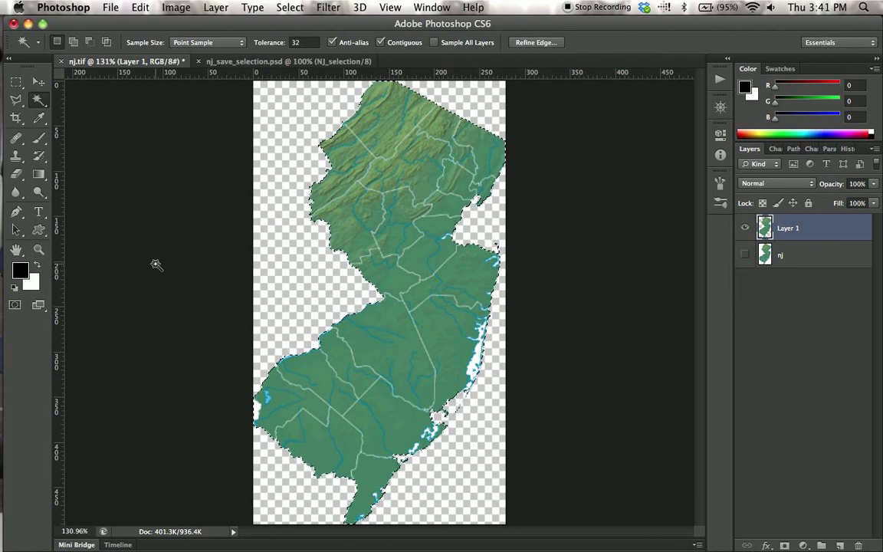
{"action": "left_click", "coordinate": [15, 306]}
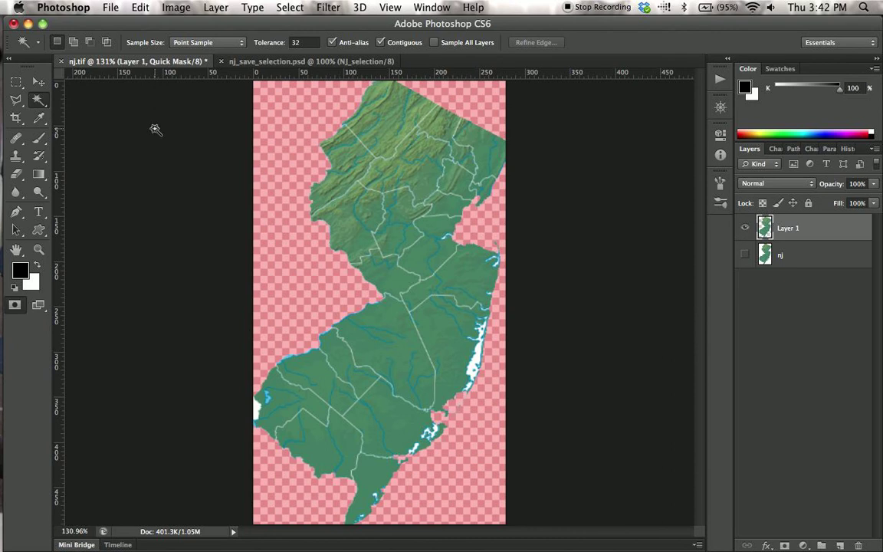
Choose the Brush tool with a hard round 1 px tip at 100% hardness.
{"action": "left_click", "coordinate": [38, 137]}
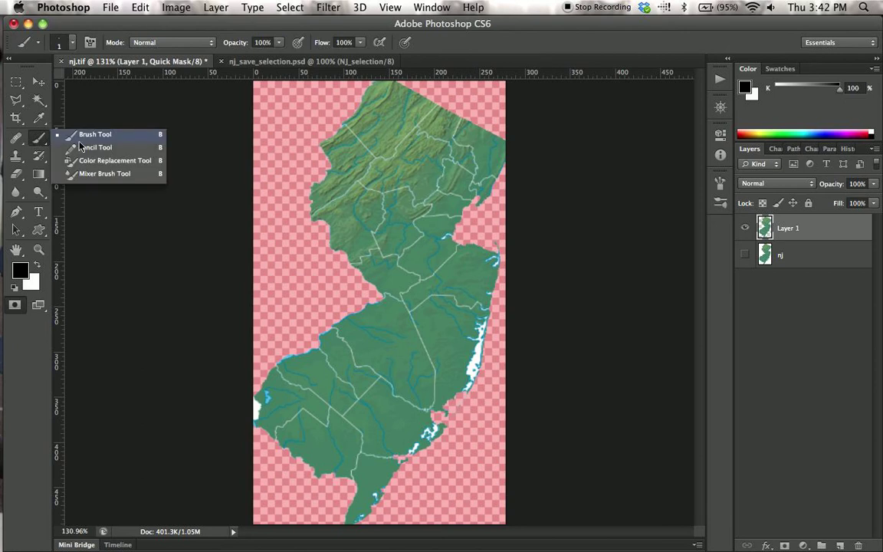
{"action": "left_click", "coordinate": [96, 135]}
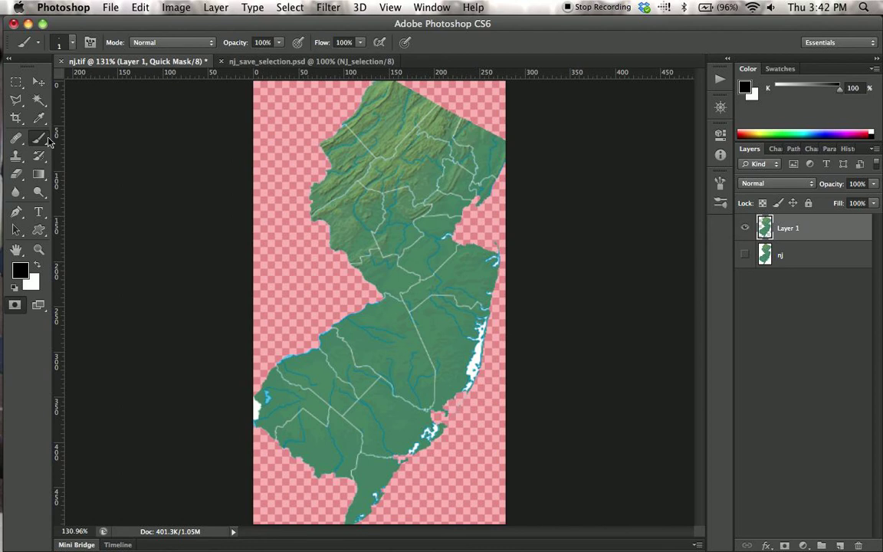
{"action": "left_click", "coordinate": [73, 44]}
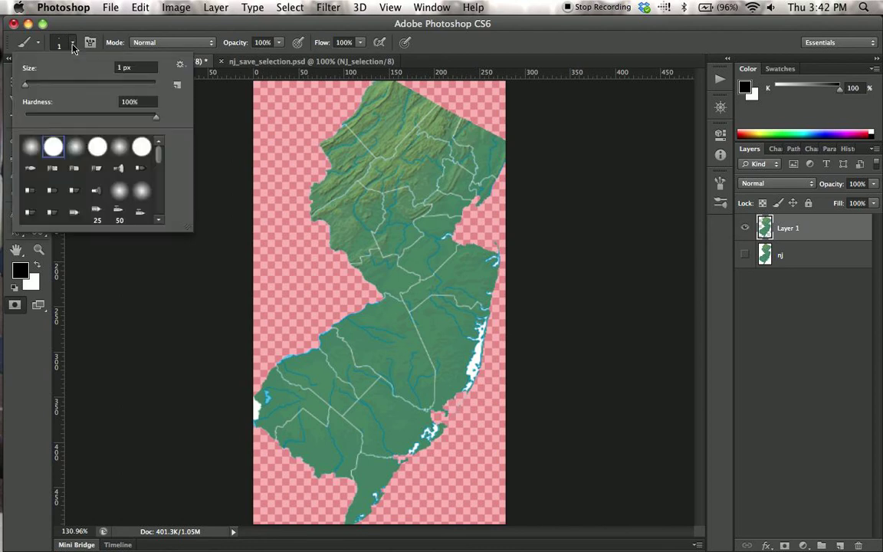
{"action": "double_click", "coordinate": [53, 147]}
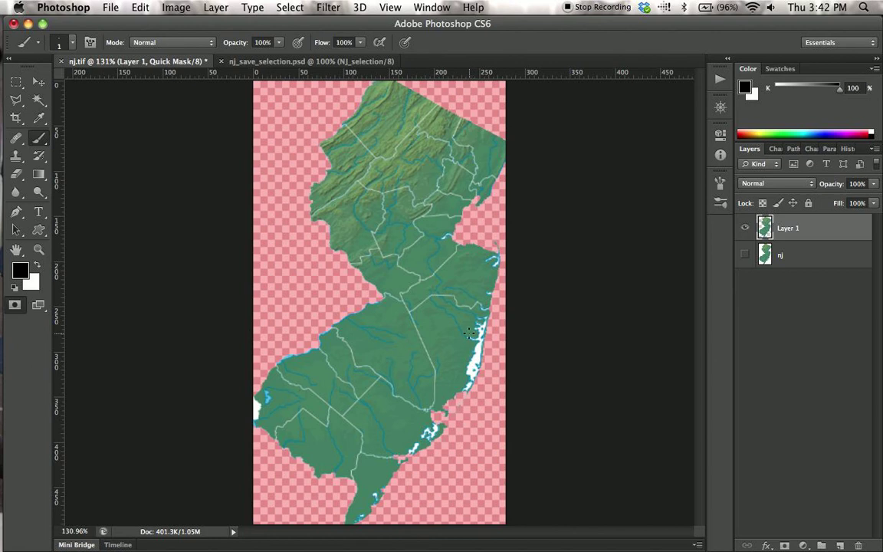
Paint black in the quick mask over the upper part of the white inlet along the state's eastern coast.
{"action": "key", "text": "z"}
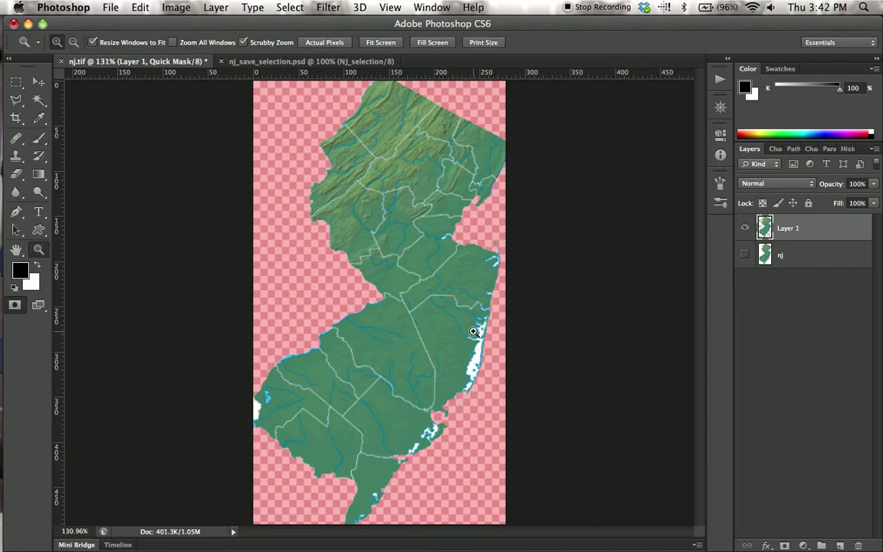
{"action": "left_click", "coordinate": [416, 297]}
{"action": "left_click_drag", "start_coordinate": [491, 367], "coordinate": [518, 379]}
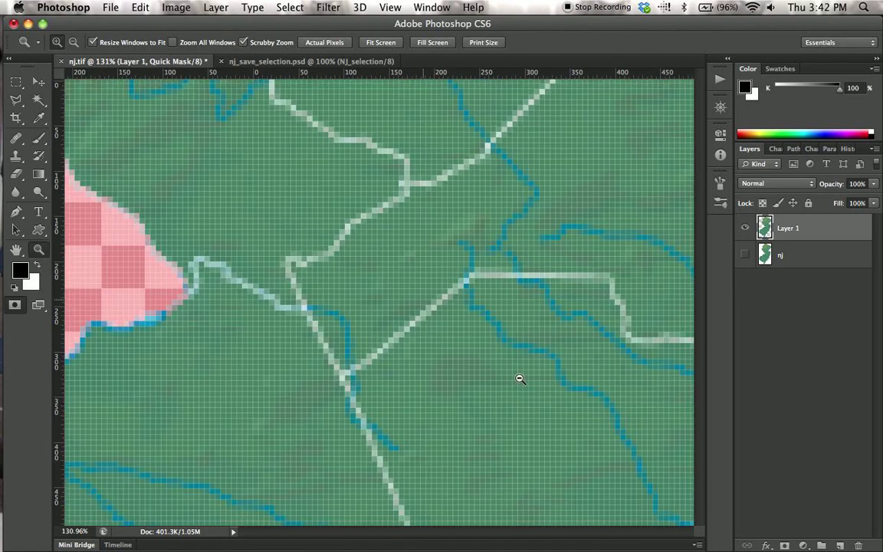
{"action": "key", "text": "space"}
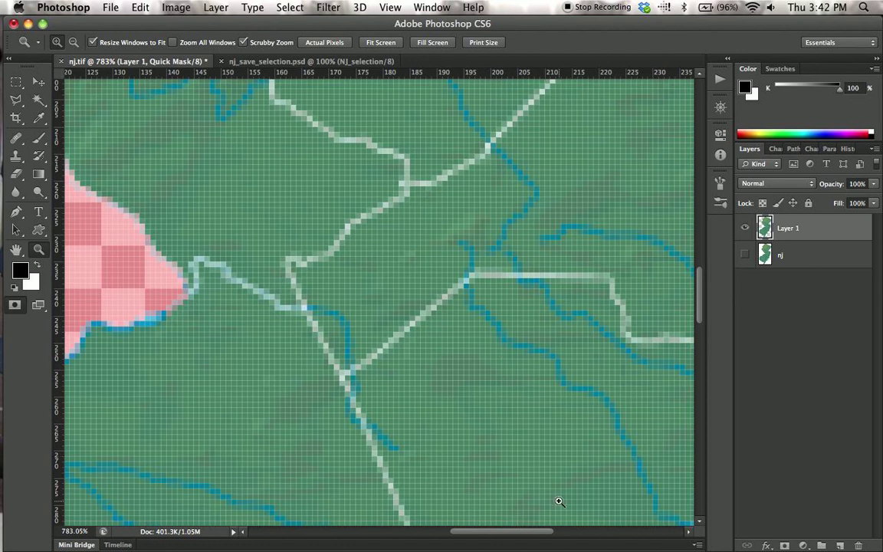
{"action": "left_click_drag", "start_coordinate": [558, 500], "coordinate": [314, 246]}
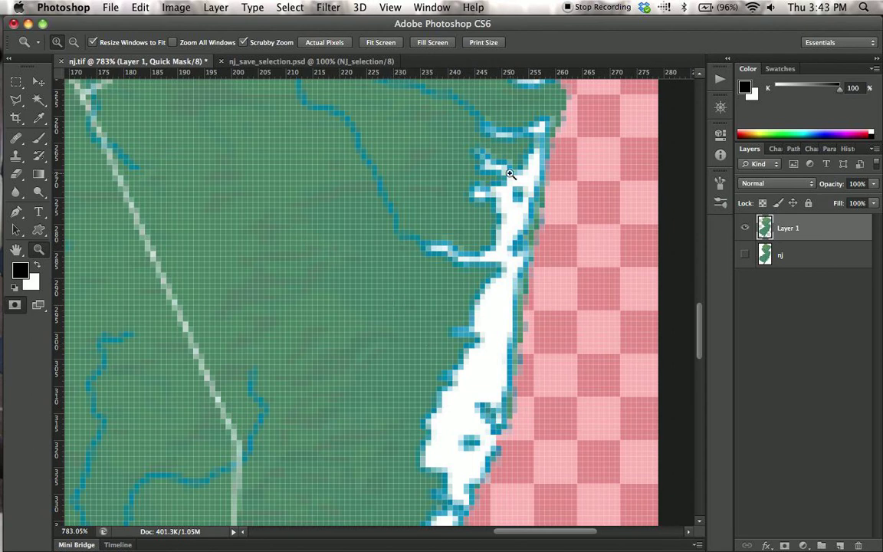
{"action": "key", "text": "b"}
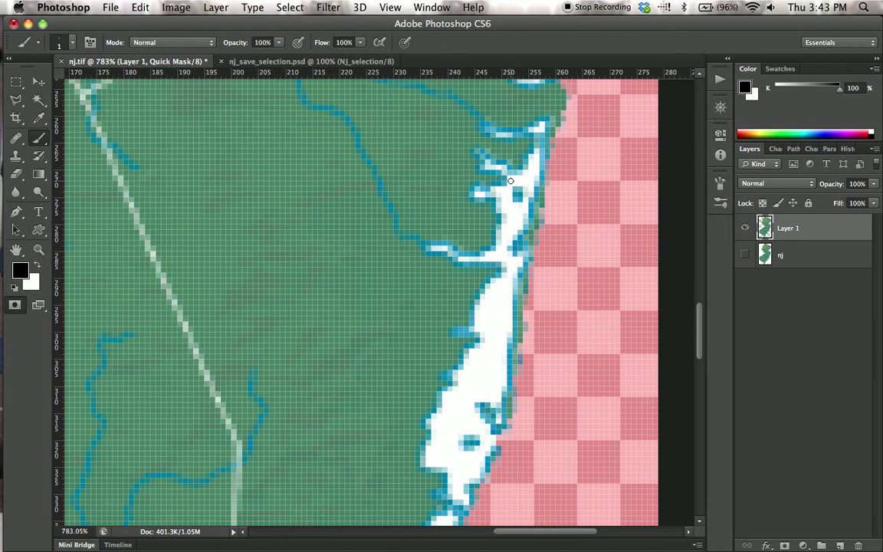
{"action": "mouse_move", "coordinate": [512, 181]}
{"action": "left_mouse_down"}
{"action": "mouse_move", "coordinate": [532, 160]}
{"action": "mouse_move", "coordinate": [531, 188]}
{"action": "mouse_move", "coordinate": [517, 182]}
{"action": "mouse_move", "coordinate": [505, 214]}
{"action": "mouse_move", "coordinate": [518, 210]}
{"action": "left_mouse_up"}
{"action": "mouse_move", "coordinate": [509, 222]}
{"action": "left_mouse_down"}
{"action": "mouse_move", "coordinate": [499, 258]}
{"action": "mouse_move", "coordinate": [487, 256]}
{"action": "mouse_move", "coordinate": [508, 258]}
{"action": "mouse_move", "coordinate": [506, 274]}
{"action": "mouse_move", "coordinate": [519, 260]}
{"action": "mouse_move", "coordinate": [510, 260]}
{"action": "mouse_move", "coordinate": [496, 295]}
{"action": "left_mouse_up"}
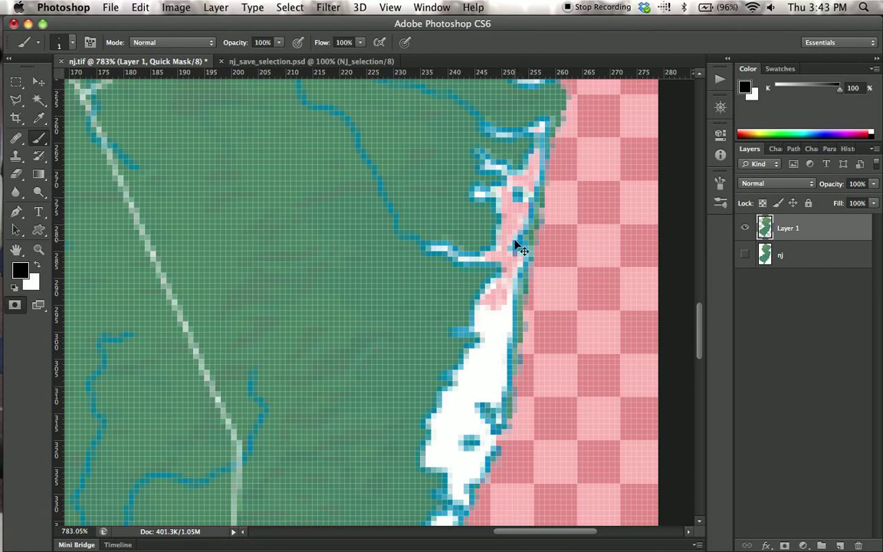
Extend the black mask painting down the middle of the white coastal inlet, up to its blue edges.
{"action": "scroll", "coordinate": [515, 240], "scroll_direction": "up", "scroll_amount": 1}
{"action": "scroll", "coordinate": [519, 247], "scroll_direction": "up", "scroll_amount": 1}
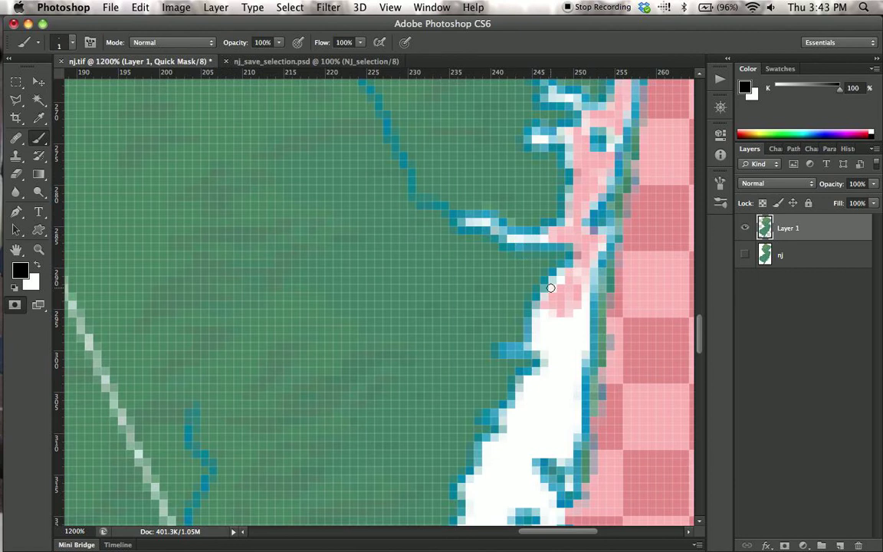
{"action": "mouse_move", "coordinate": [560, 347]}
{"action": "left_mouse_down"}
{"action": "mouse_move", "coordinate": [444, 329]}
{"action": "mouse_move", "coordinate": [420, 310]}
{"action": "left_mouse_up"}
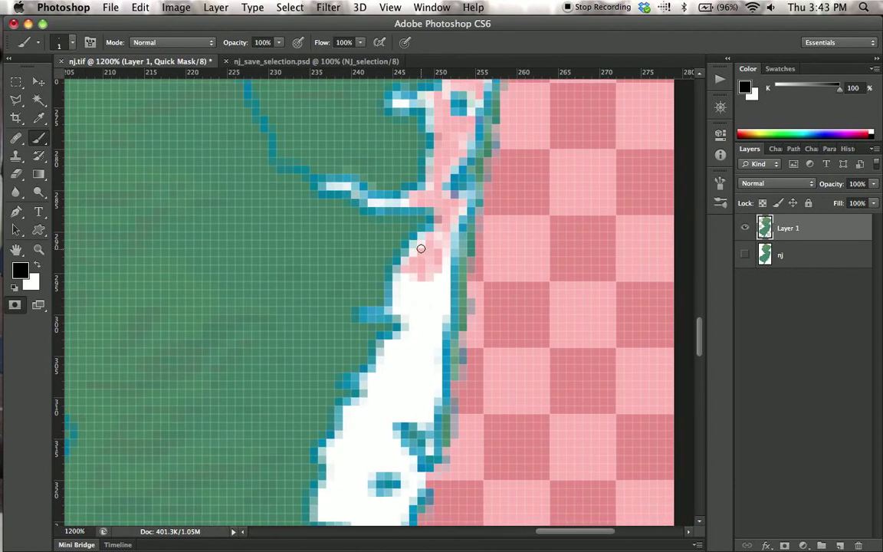
{"action": "mouse_move", "coordinate": [421, 245]}
{"action": "left_mouse_down"}
{"action": "mouse_move", "coordinate": [414, 266]}
{"action": "mouse_move", "coordinate": [435, 265]}
{"action": "mouse_move", "coordinate": [440, 253]}
{"action": "mouse_move", "coordinate": [441, 277]}
{"action": "mouse_move", "coordinate": [442, 258]}
{"action": "mouse_move", "coordinate": [442, 309]}
{"action": "mouse_move", "coordinate": [443, 293]}
{"action": "mouse_move", "coordinate": [426, 302]}
{"action": "mouse_move", "coordinate": [418, 272]}
{"action": "mouse_move", "coordinate": [396, 287]}
{"action": "mouse_move", "coordinate": [396, 299]}
{"action": "mouse_move", "coordinate": [411, 297]}
{"action": "mouse_move", "coordinate": [419, 327]}
{"action": "mouse_move", "coordinate": [429, 282]}
{"action": "mouse_move", "coordinate": [433, 346]}
{"action": "mouse_move", "coordinate": [412, 400]}
{"action": "mouse_move", "coordinate": [406, 351]}
{"action": "mouse_move", "coordinate": [398, 372]}
{"action": "mouse_move", "coordinate": [418, 338]}
{"action": "mouse_move", "coordinate": [429, 386]}
{"action": "mouse_move", "coordinate": [439, 361]}
{"action": "mouse_move", "coordinate": [435, 390]}
{"action": "mouse_move", "coordinate": [416, 396]}
{"action": "mouse_move", "coordinate": [422, 411]}
{"action": "mouse_move", "coordinate": [427, 403]}
{"action": "mouse_move", "coordinate": [428, 418]}
{"action": "mouse_move", "coordinate": [396, 398]}
{"action": "mouse_move", "coordinate": [395, 348]}
{"action": "left_mouse_up"}
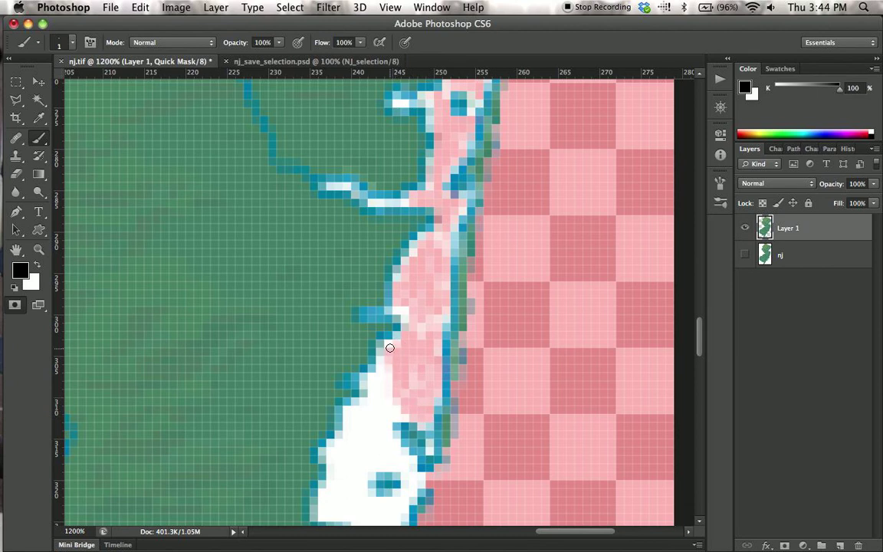
{"action": "left_click", "coordinate": [414, 377]}
Set the brush opacity to 50%.
{"action": "left_click", "coordinate": [280, 43]}
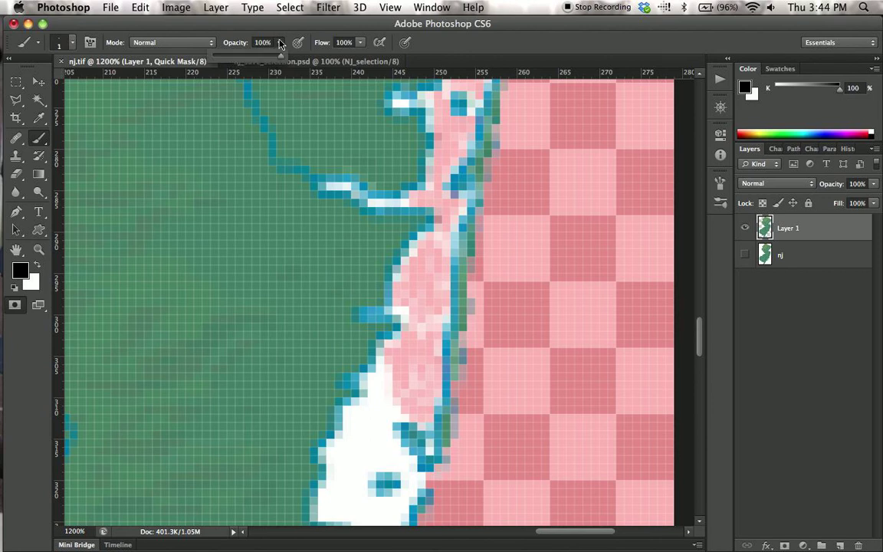
{"action": "left_click", "coordinate": [280, 42]}
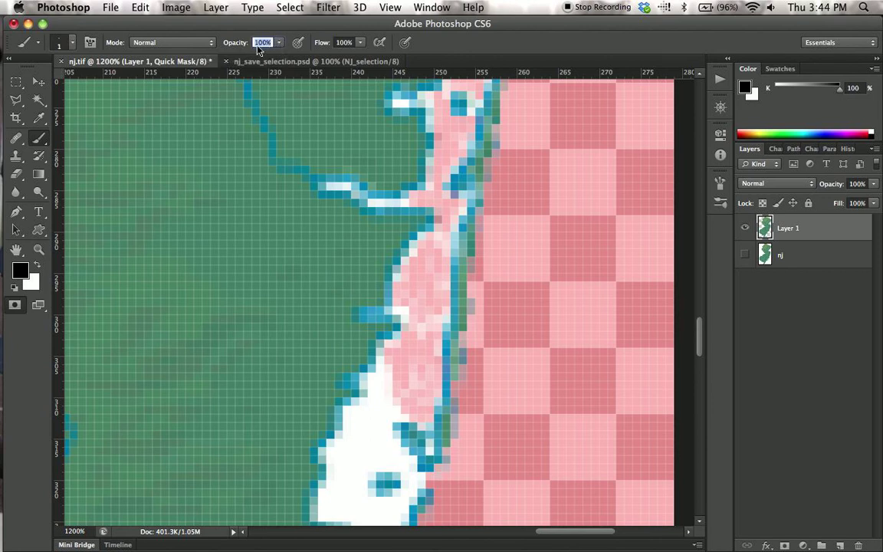
{"action": "type", "text": "50"}
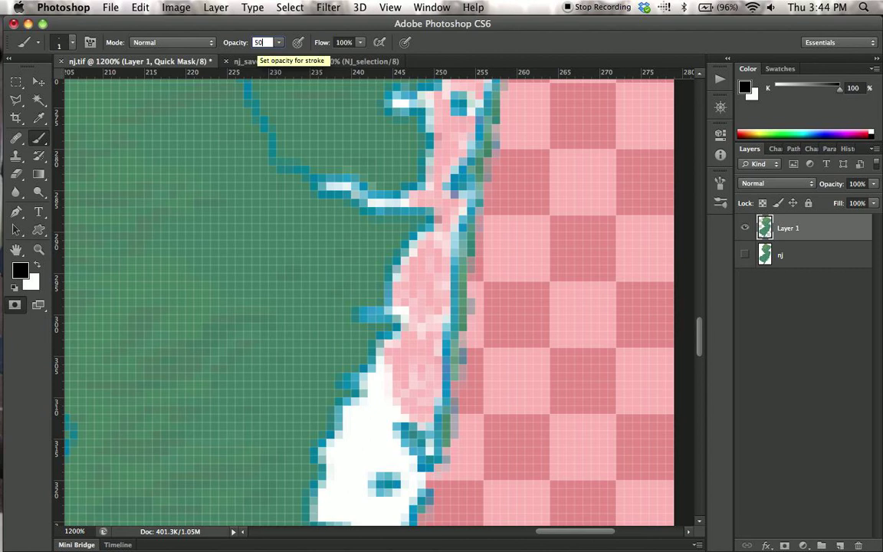
{"action": "key", "text": "Tab"}
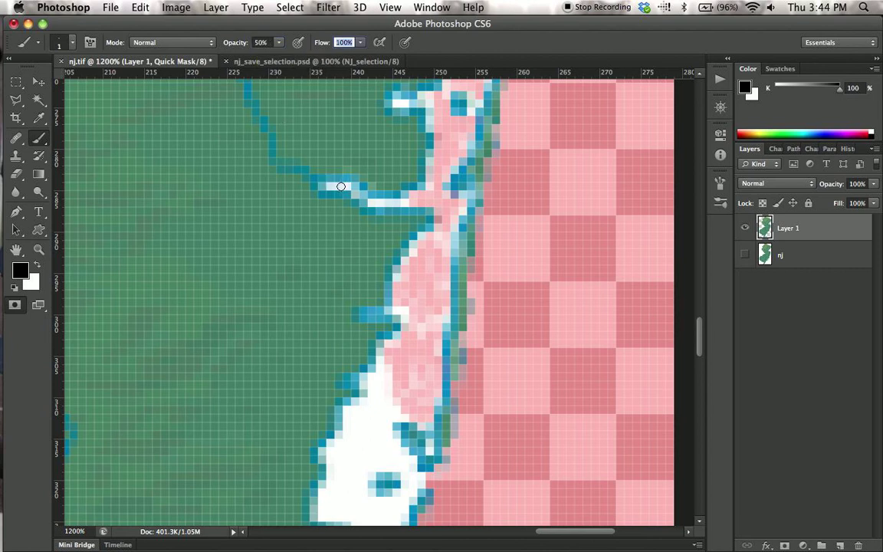
Paint black at 50% brush opacity in the quick mask over the white centres of the two small side inlets.
{"action": "mouse_move", "coordinate": [331, 187]}
{"action": "left_mouse_down"}
{"action": "mouse_move", "coordinate": [347, 188]}
{"action": "mouse_move", "coordinate": [339, 188]}
{"action": "left_mouse_up"}
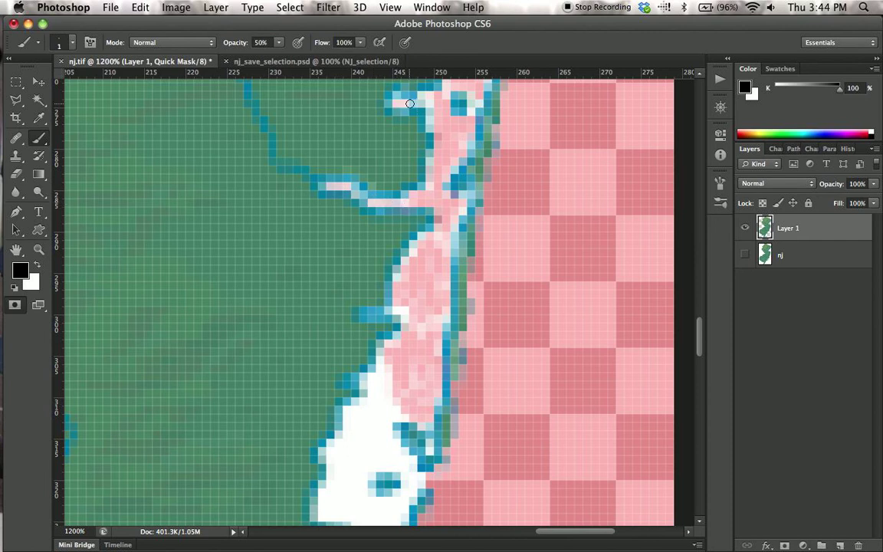
{"action": "left_click_drag", "start_coordinate": [335, 186], "coordinate": [354, 187]}
Set the brush opacity to 100% and extend the black mask down through the lower part of the white coastal inlet.
{"action": "left_click", "coordinate": [279, 44]}
{"action": "left_click_drag", "start_coordinate": [282, 56], "coordinate": [329, 59]}
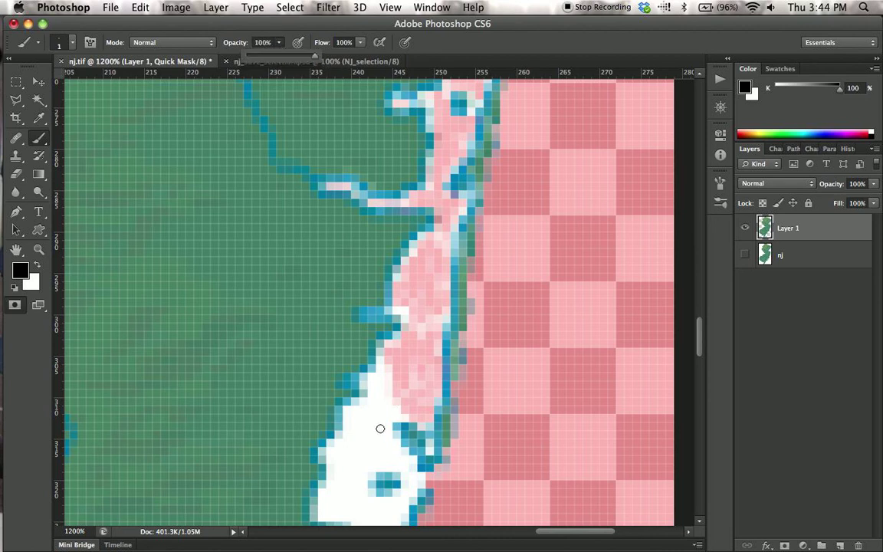
{"action": "mouse_move", "coordinate": [381, 386]}
{"action": "left_mouse_down"}
{"action": "mouse_move", "coordinate": [383, 412]}
{"action": "mouse_move", "coordinate": [350, 419]}
{"action": "mouse_move", "coordinate": [349, 399]}
{"action": "mouse_move", "coordinate": [352, 423]}
{"action": "mouse_move", "coordinate": [362, 429]}
{"action": "mouse_move", "coordinate": [364, 404]}
{"action": "mouse_move", "coordinate": [364, 426]}
{"action": "mouse_move", "coordinate": [397, 408]}
{"action": "mouse_move", "coordinate": [379, 433]}
{"action": "mouse_move", "coordinate": [411, 460]}
{"action": "mouse_move", "coordinate": [411, 476]}
{"action": "mouse_move", "coordinate": [381, 447]}
{"action": "mouse_move", "coordinate": [377, 415]}
{"action": "mouse_move", "coordinate": [388, 437]}
{"action": "mouse_move", "coordinate": [387, 429]}
{"action": "mouse_move", "coordinate": [362, 471]}
{"action": "mouse_move", "coordinate": [361, 438]}
{"action": "mouse_move", "coordinate": [341, 488]}
{"action": "mouse_move", "coordinate": [345, 458]}
{"action": "left_mouse_up"}
{"action": "mouse_move", "coordinate": [341, 458]}
{"action": "left_mouse_down"}
{"action": "mouse_move", "coordinate": [364, 497]}
{"action": "mouse_move", "coordinate": [362, 456]}
{"action": "left_mouse_up"}
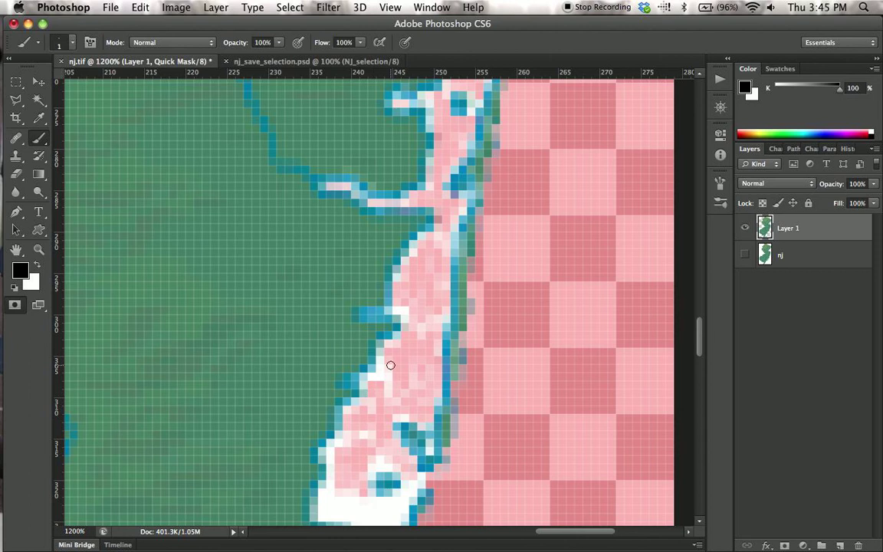
Paint black in the quick mask over the upper part of the white bay at the state's southwestern edge.
{"action": "left_click_drag", "start_coordinate": [443, 427], "coordinate": [492, 199]}
{"action": "left_click_drag", "start_coordinate": [373, 383], "coordinate": [416, 258]}
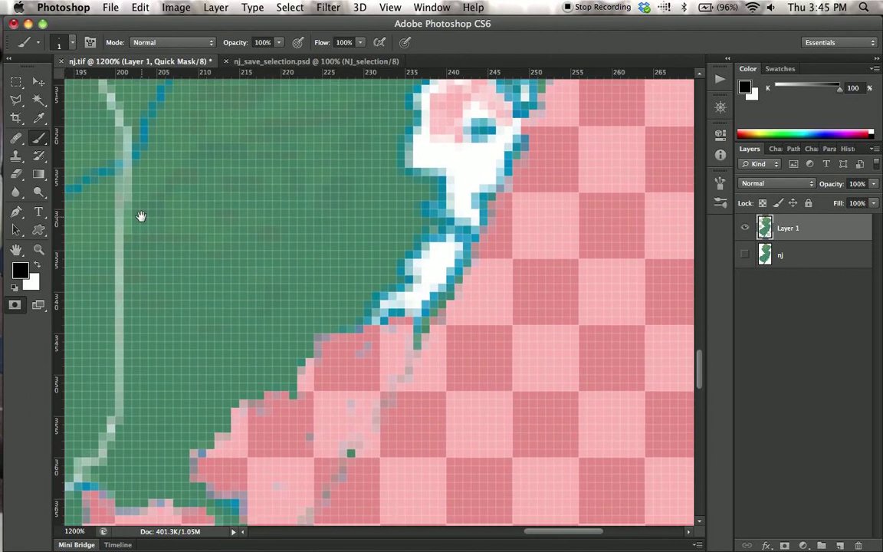
{"action": "left_click_drag", "start_coordinate": [141, 217], "coordinate": [410, 242]}
{"action": "mouse_move", "coordinate": [315, 429]}
{"action": "left_mouse_down"}
{"action": "mouse_move", "coordinate": [347, 242]}
{"action": "mouse_move", "coordinate": [289, 204]}
{"action": "left_mouse_up"}
{"action": "left_click_drag", "start_coordinate": [420, 354], "coordinate": [402, 203]}
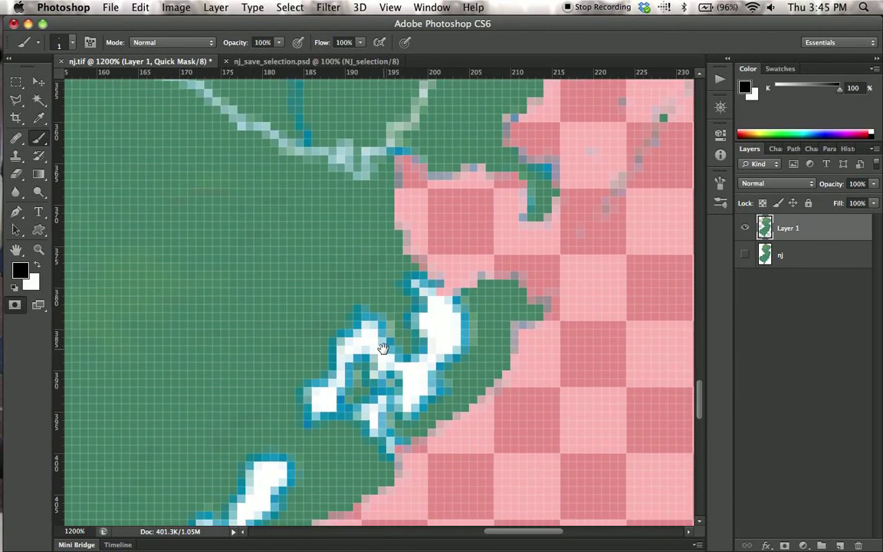
{"action": "left_click_drag", "start_coordinate": [226, 337], "coordinate": [528, 262]}
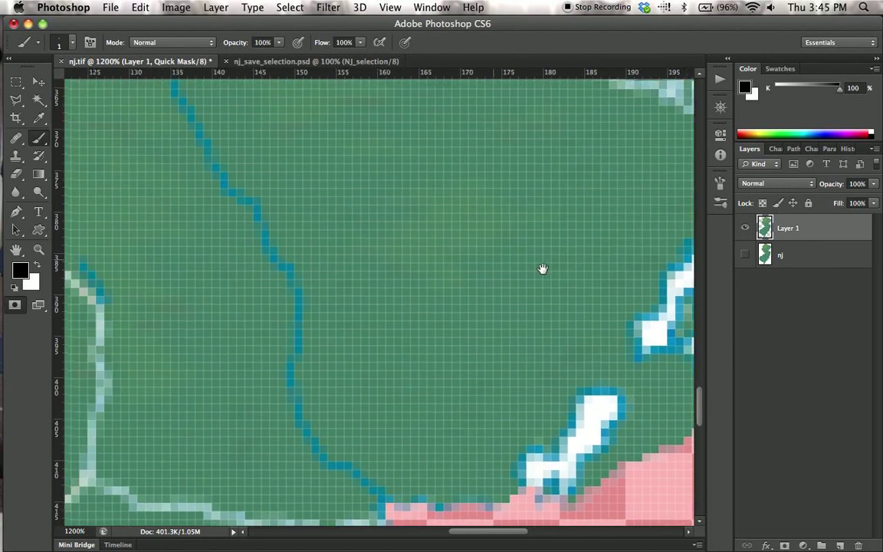
{"action": "left_click_drag", "start_coordinate": [250, 394], "coordinate": [407, 388]}
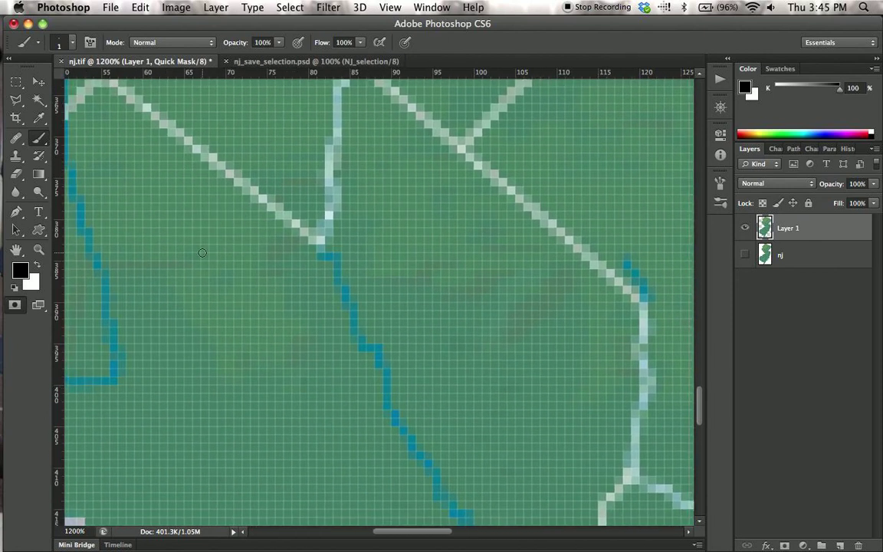
{"action": "left_click_drag", "start_coordinate": [207, 459], "coordinate": [679, 394]}
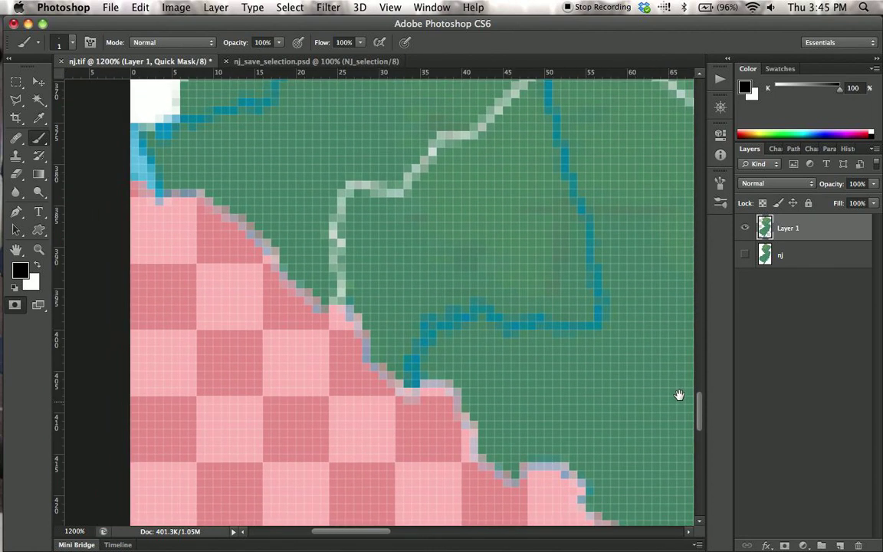
{"action": "left_click_drag", "start_coordinate": [272, 170], "coordinate": [333, 418]}
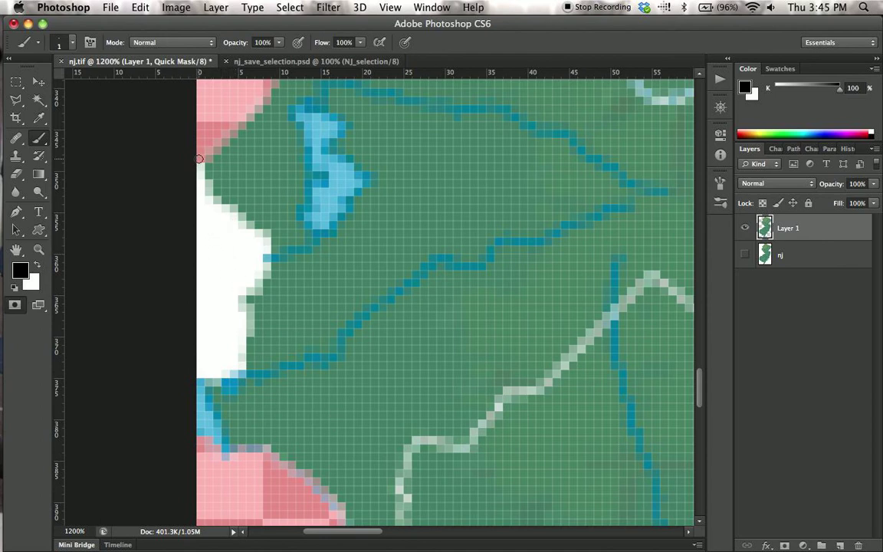
{"action": "mouse_move", "coordinate": [200, 162]}
{"action": "left_mouse_down"}
{"action": "mouse_move", "coordinate": [199, 289]}
{"action": "mouse_move", "coordinate": [212, 209]}
{"action": "mouse_move", "coordinate": [203, 244]}
{"action": "mouse_move", "coordinate": [210, 272]}
{"action": "mouse_move", "coordinate": [230, 274]}
{"action": "mouse_move", "coordinate": [213, 239]}
{"action": "mouse_move", "coordinate": [231, 247]}
{"action": "mouse_move", "coordinate": [223, 220]}
{"action": "left_mouse_up"}
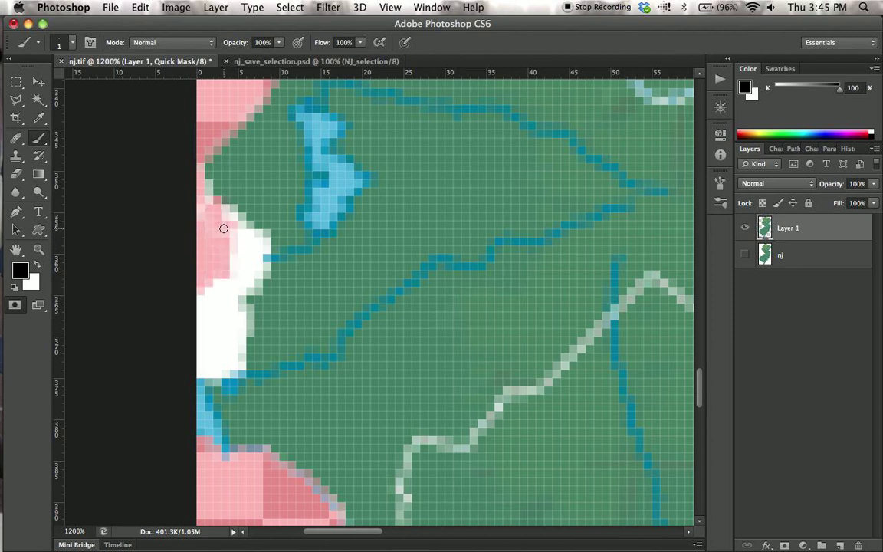
Set the brush size to 3 px and paint black over the rest of the white southwestern bay.
{"action": "left_click", "coordinate": [73, 43]}
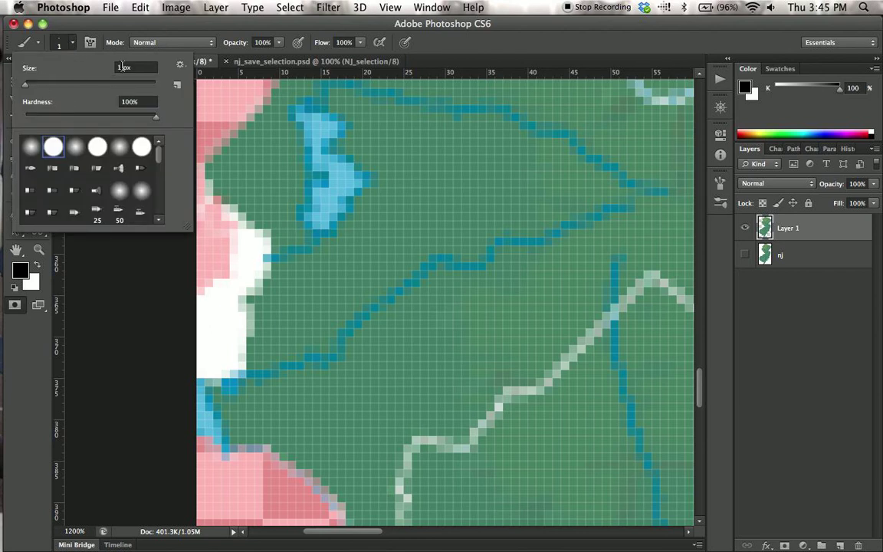
{"action": "left_click_drag", "start_coordinate": [122, 67], "coordinate": [111, 67]}
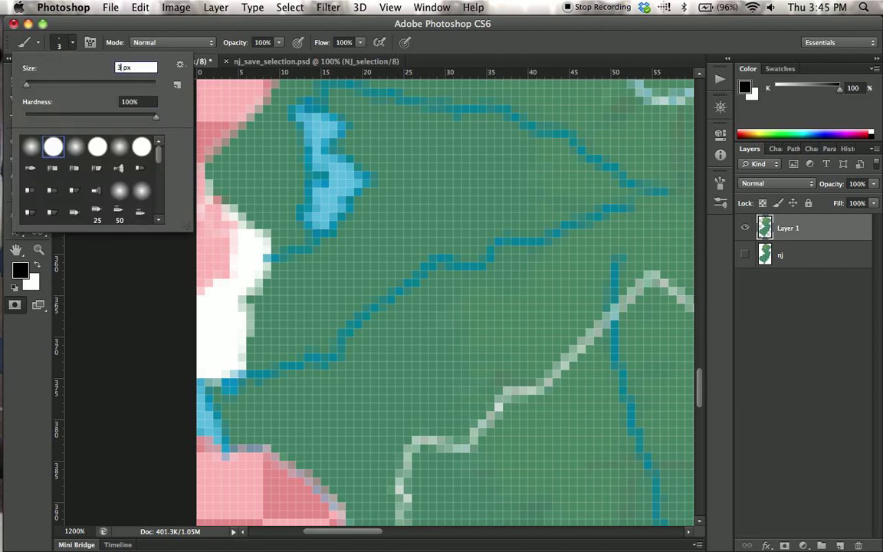
{"action": "key", "text": "Tab"}
{"action": "mouse_move", "coordinate": [239, 263]}
{"action": "left_mouse_down"}
{"action": "mouse_move", "coordinate": [209, 304]}
{"action": "mouse_move", "coordinate": [209, 281]}
{"action": "mouse_move", "coordinate": [203, 321]}
{"action": "mouse_move", "coordinate": [206, 366]}
{"action": "mouse_move", "coordinate": [200, 362]}
{"action": "mouse_move", "coordinate": [220, 359]}
{"action": "mouse_move", "coordinate": [222, 325]}
{"action": "mouse_move", "coordinate": [228, 339]}
{"action": "mouse_move", "coordinate": [231, 331]}
{"action": "mouse_move", "coordinate": [222, 283]}
{"action": "mouse_move", "coordinate": [242, 271]}
{"action": "mouse_move", "coordinate": [255, 244]}
{"action": "mouse_move", "coordinate": [228, 298]}
{"action": "mouse_move", "coordinate": [228, 370]}
{"action": "mouse_move", "coordinate": [219, 326]}
{"action": "left_mouse_up"}
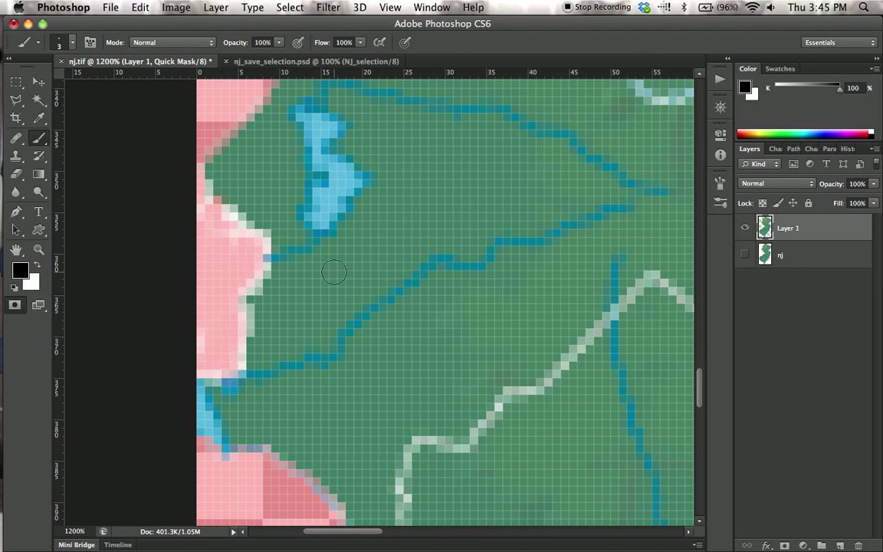
Exit Quick Mask, invert the selection to delete the masked areas from Layer 1, and deselect.
{"action": "left_click", "coordinate": [15, 305]}
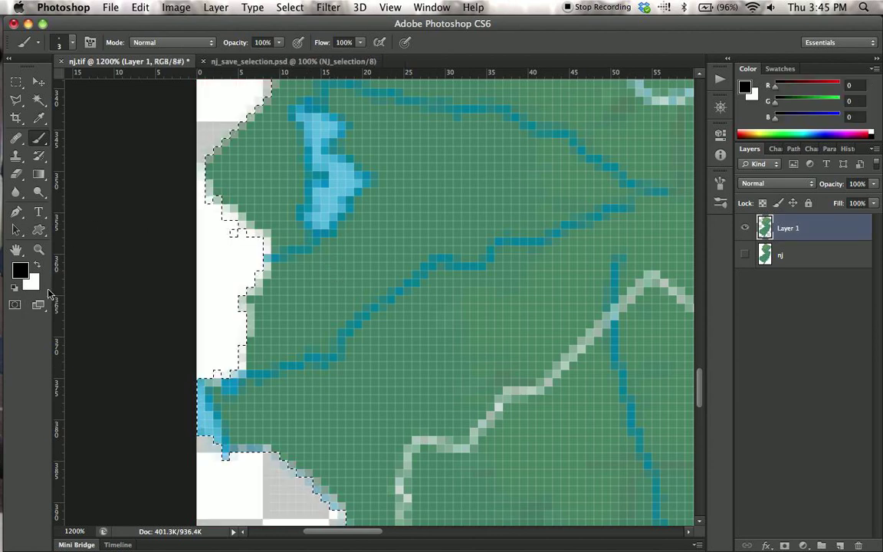
{"action": "key", "text": "super+0"}
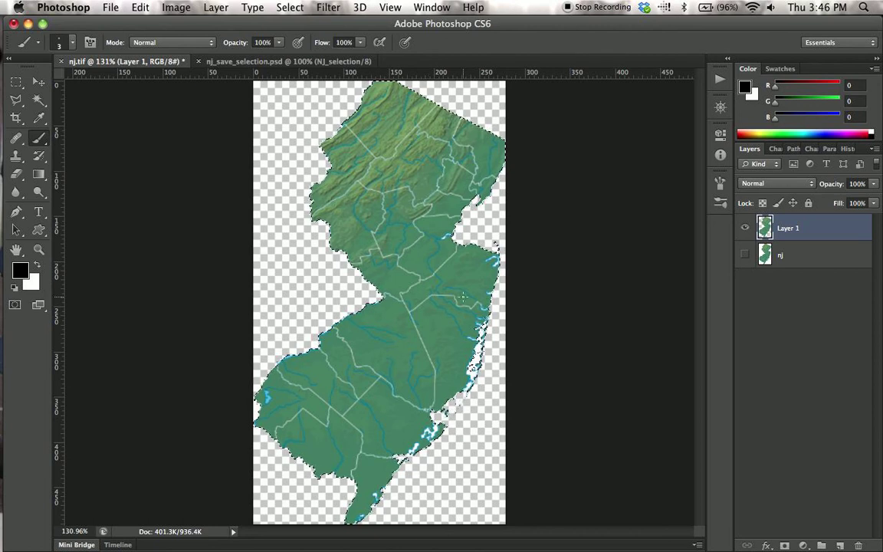
{"action": "left_click", "coordinate": [292, 7]}
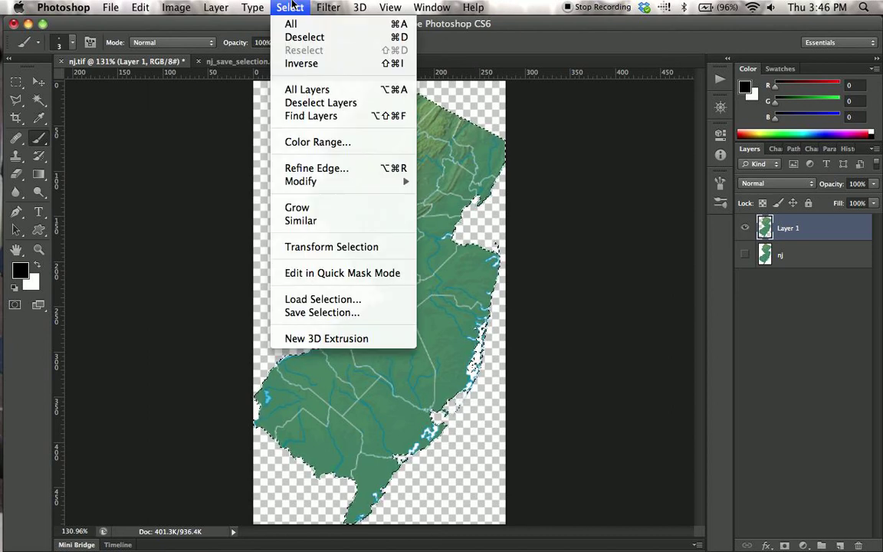
{"action": "left_click", "coordinate": [299, 63]}
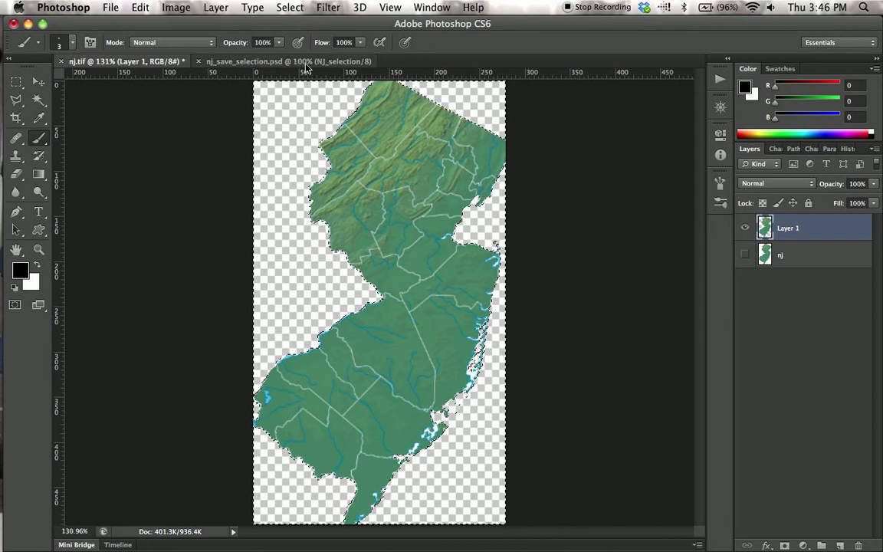
{"action": "key", "text": "super+d"}
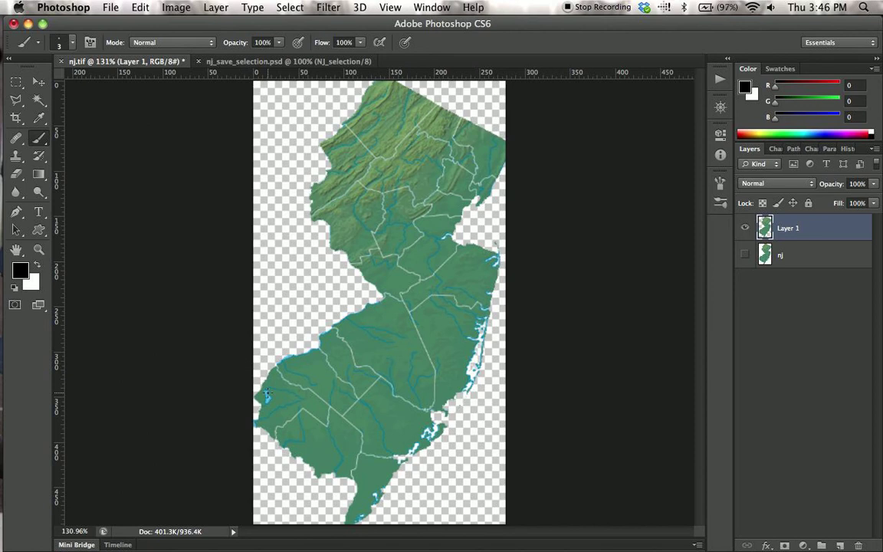
Inspect the cleaned shoreline up close and load the outline of Layer 1's map as a selection.
{"action": "key", "text": "z"}
{"action": "left_click_drag", "start_coordinate": [254, 376], "coordinate": [287, 306]}
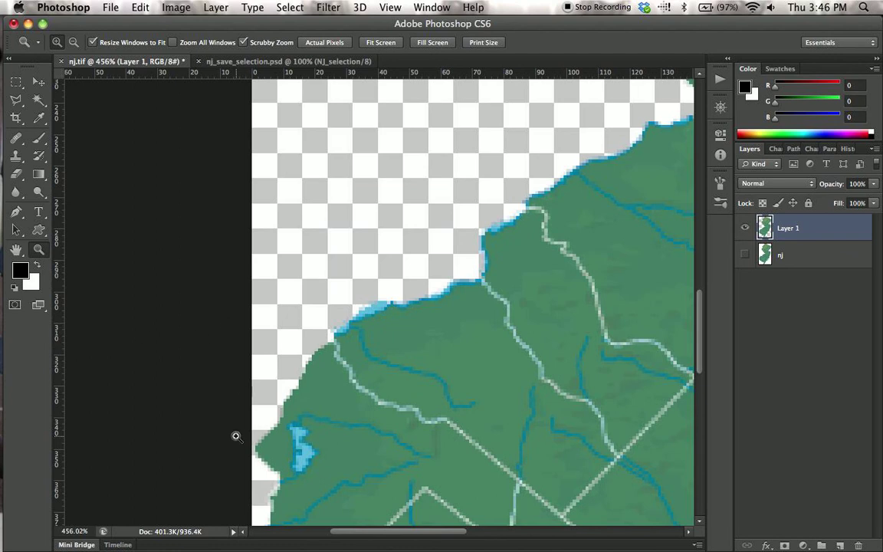
{"action": "scroll", "coordinate": [384, 401], "scroll_direction": "down", "scroll_amount": 5}
{"action": "scroll", "coordinate": [385, 403], "scroll_direction": "down", "scroll_amount": 1}
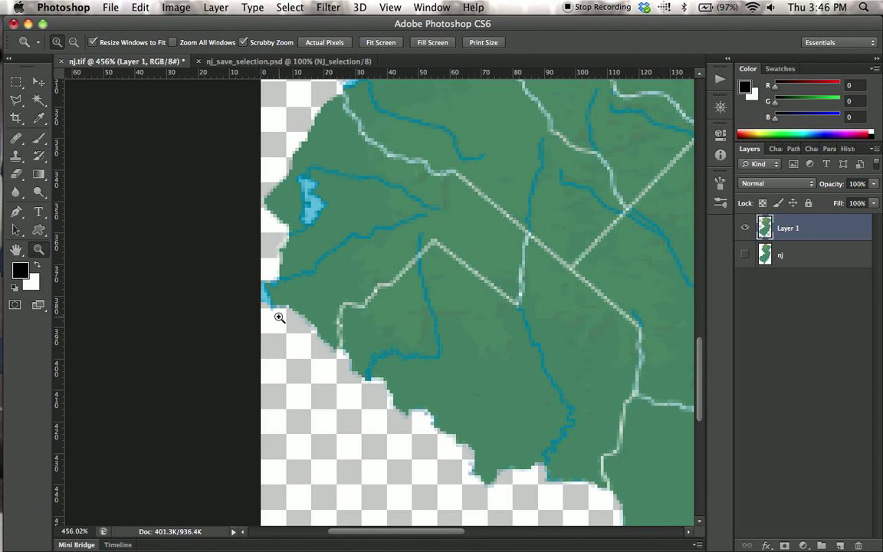
{"action": "scroll", "coordinate": [386, 303], "scroll_direction": "right", "scroll_amount": 10}
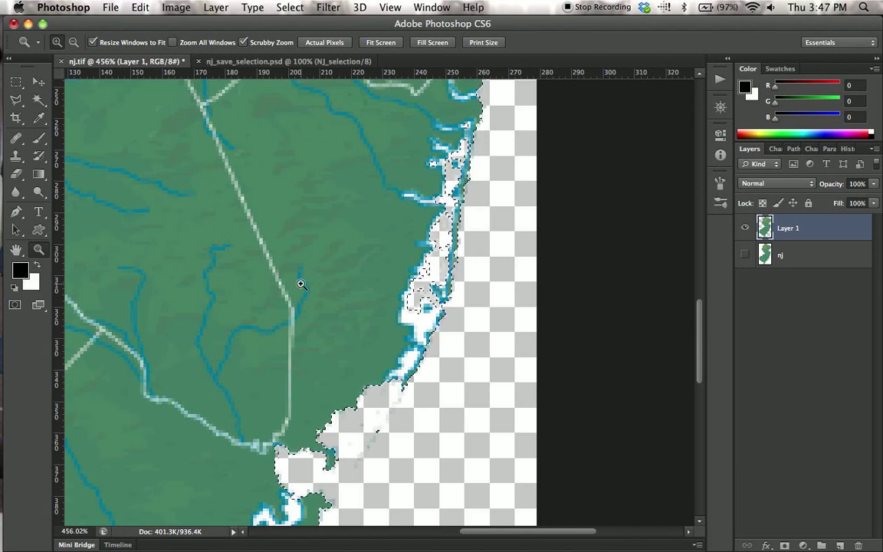
Make white the foreground color and fill the selected state shape on Layer 1 with it.
{"action": "key", "text": "x"}
{"action": "key", "text": "x"}
{"action": "key", "text": "x"}
{"action": "key", "text": "x"}
{"action": "key", "text": "x"}
{"action": "key", "text": "x"}
{"action": "key", "text": "x"}
{"action": "key", "text": "x"}
{"action": "key", "text": "x"}
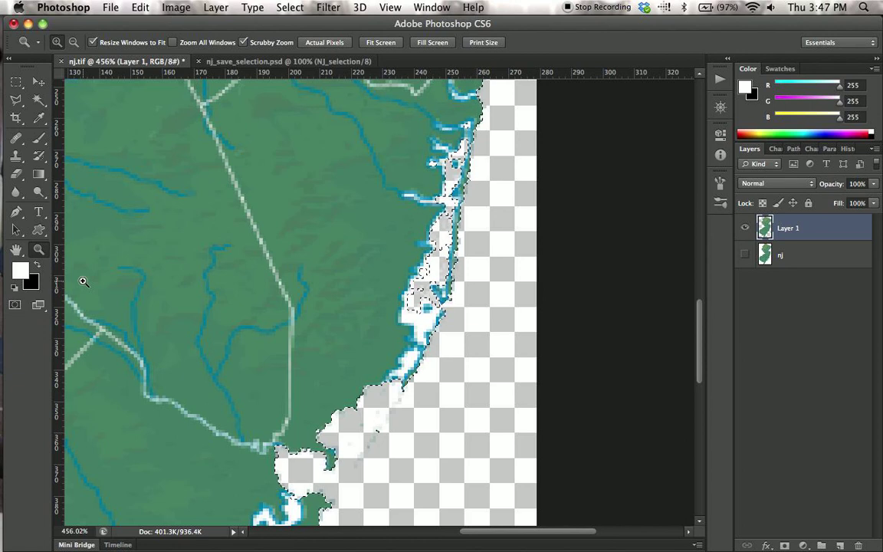
{"action": "key", "text": "alt"}
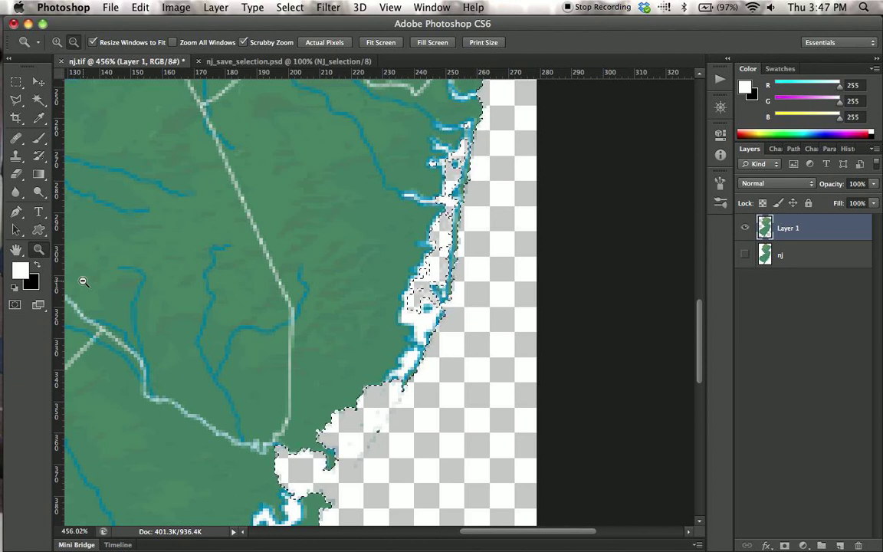
{"action": "key", "text": "alt+BackSpace"}
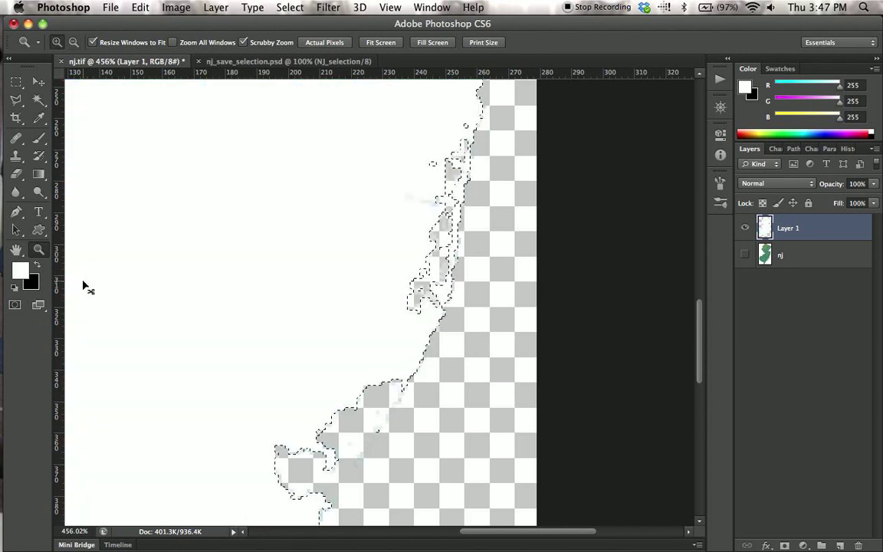
{"action": "key", "text": "super+0"}
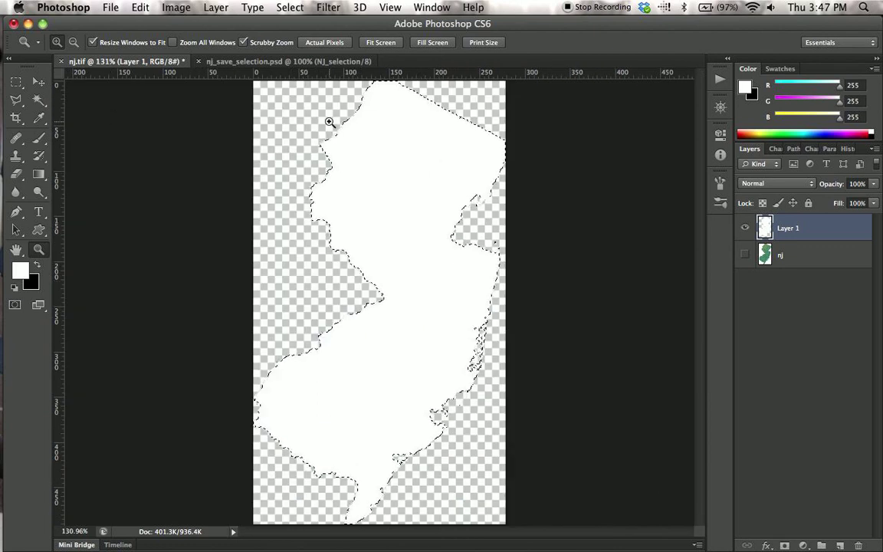
Add a new empty layer directly above the nj layer and make black the foreground color.
{"action": "left_click", "coordinate": [809, 259]}
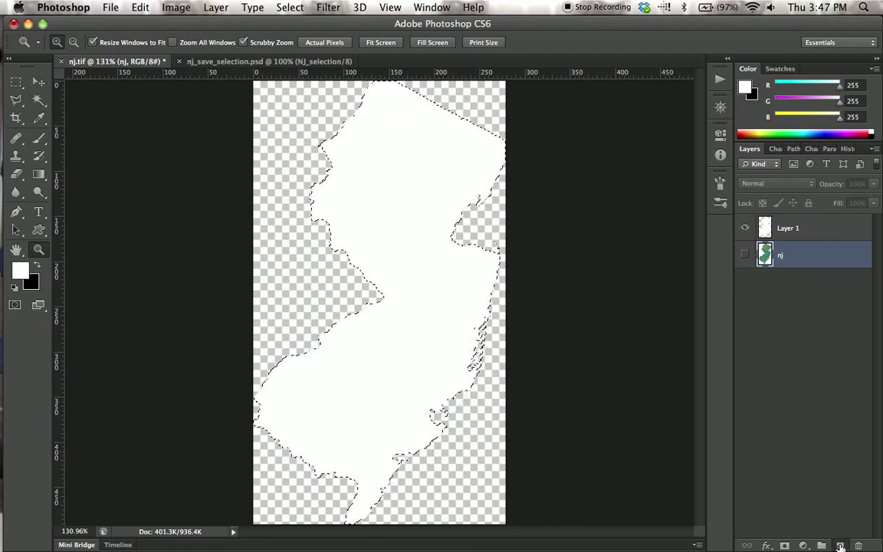
{"action": "key", "text": "alt+shift+super+n"}
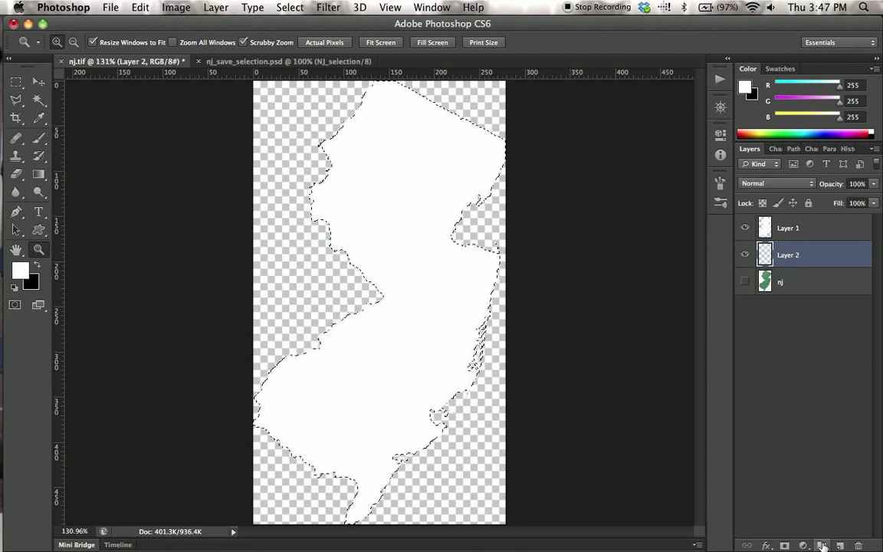
{"action": "key", "text": "x"}
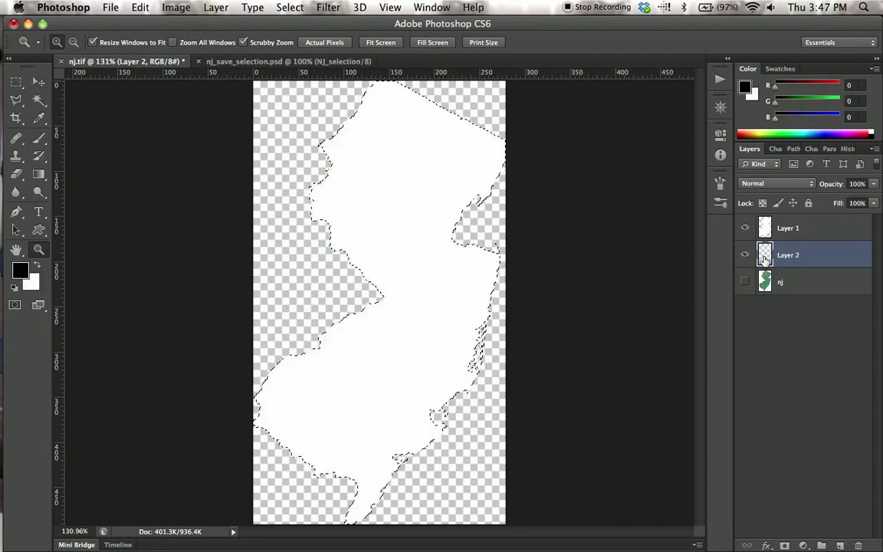
Try filling the selected state shape on the new layer with black, and undo the fill.
{"action": "key", "text": "alt+BackSpace"}
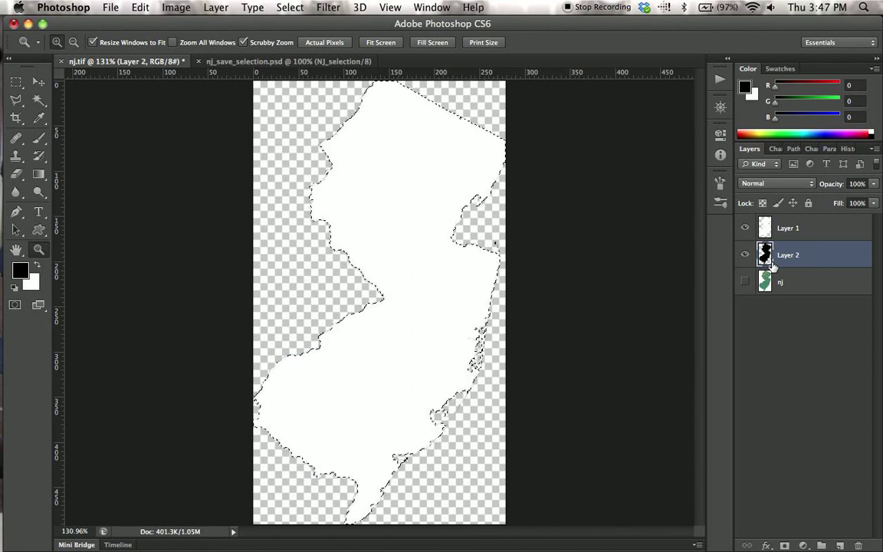
{"action": "key", "text": "super+z"}
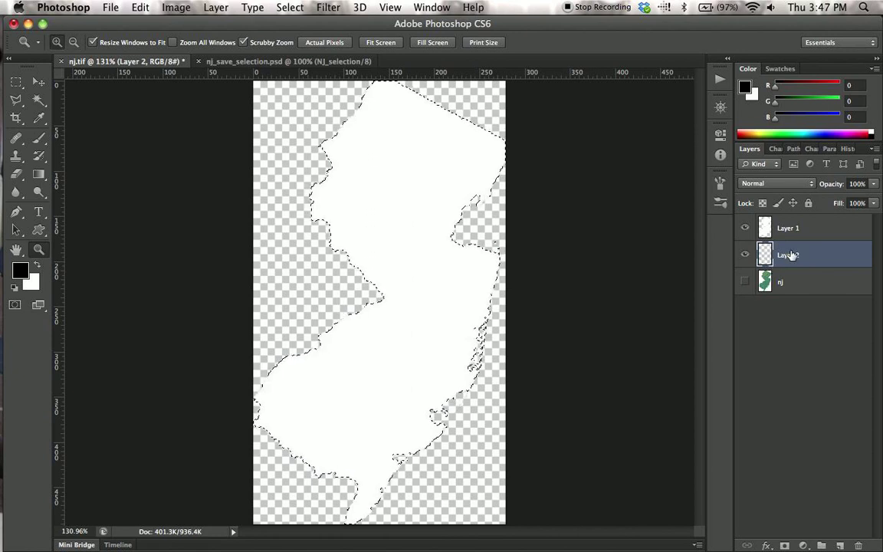
Deselect the state outline and fill the entire new layer with black as the matte's background.
{"action": "key", "text": "super+d"}
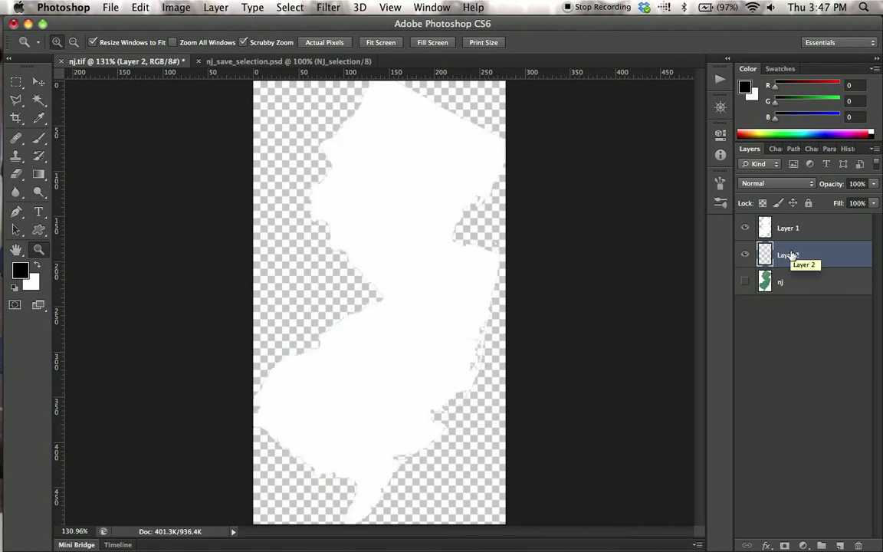
{"action": "key", "text": "alt+BackSpace"}
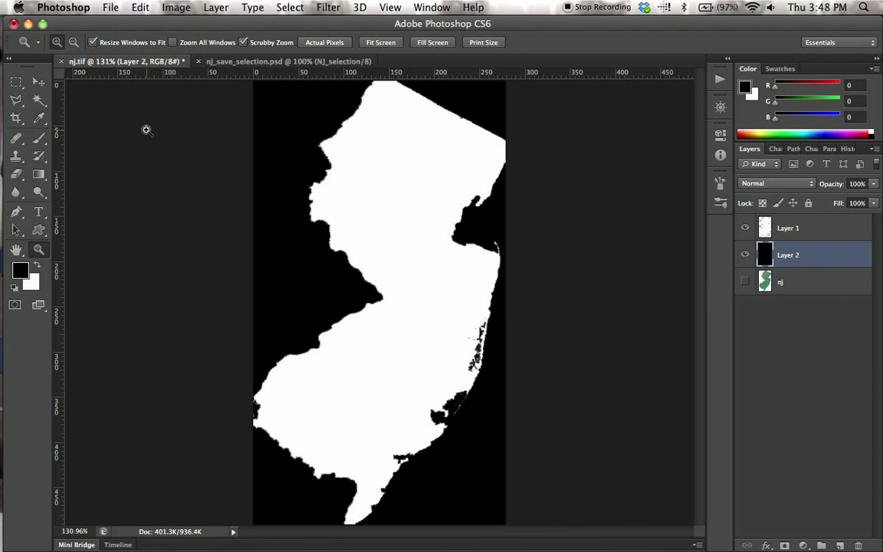
Save the document as a new layered file named frances.psd in Photoshop format in the forVideo folder.
{"action": "left_click", "coordinate": [111, 7]}
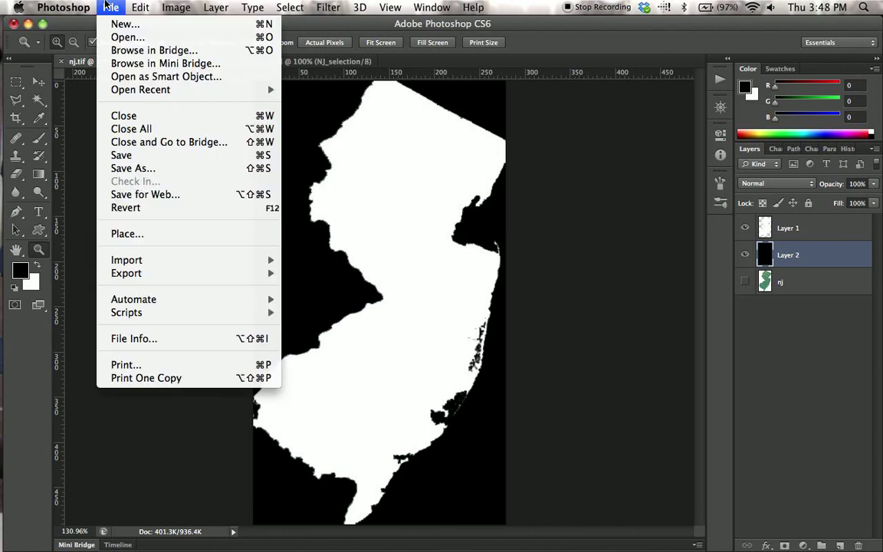
{"action": "left_click", "coordinate": [117, 172]}
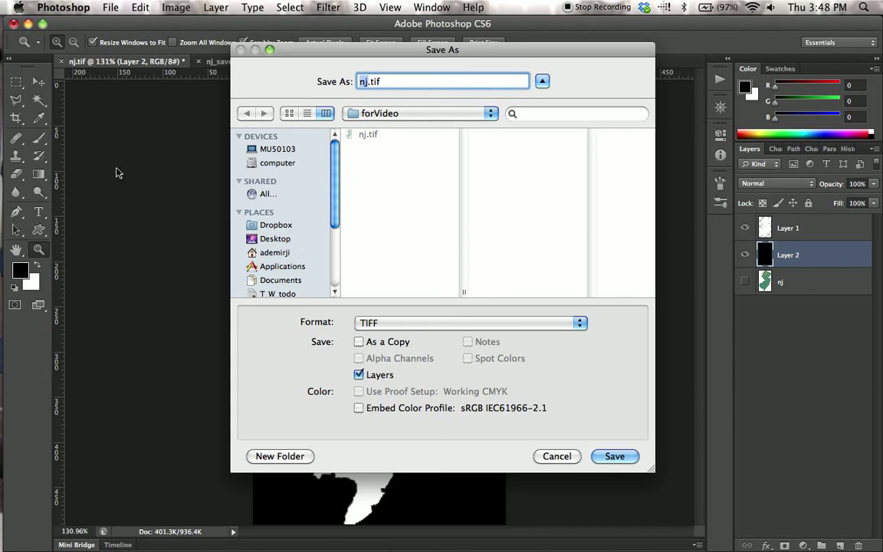
{"action": "type", "text": "frances"}
{"action": "left_click", "coordinate": [409, 323]}
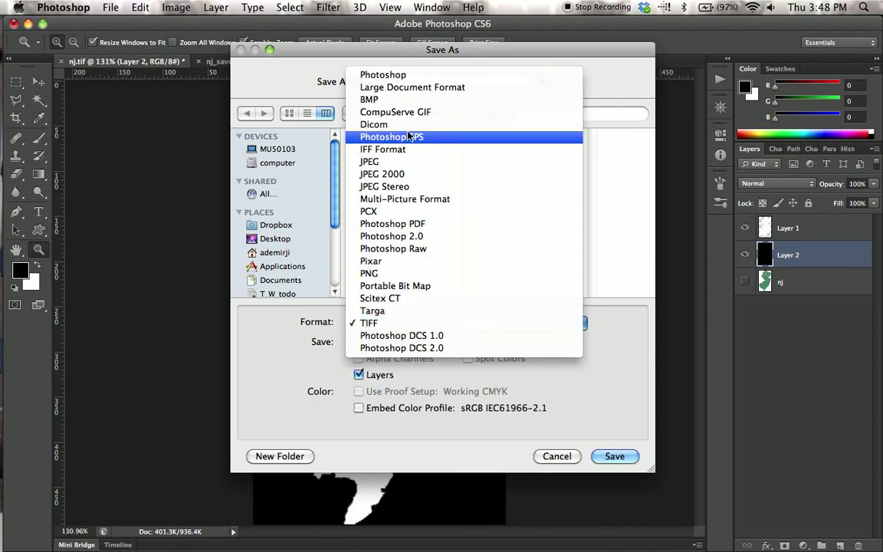
{"action": "left_click", "coordinate": [403, 75]}
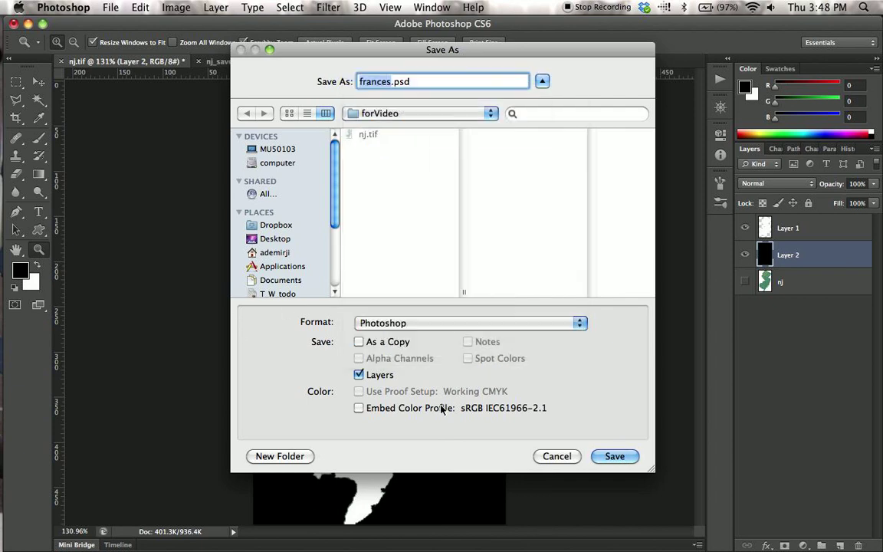
{"action": "left_click", "coordinate": [614, 455]}
{"action": "left_click", "coordinate": [605, 227]}
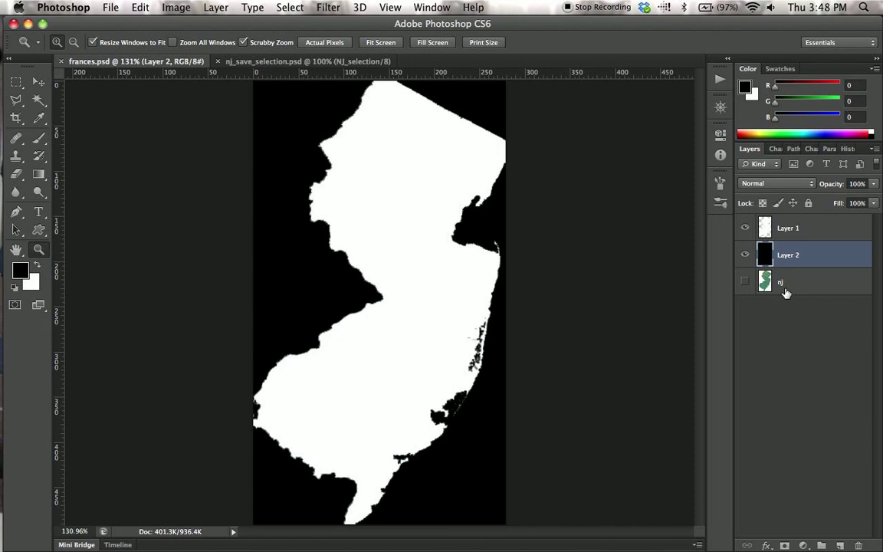
Delete the original nj layer and merge Layer 1 and Layer 2 into a single layer.
{"action": "left_click", "coordinate": [785, 287]}
{"action": "left_click_drag", "start_coordinate": [787, 288], "coordinate": [859, 545]}
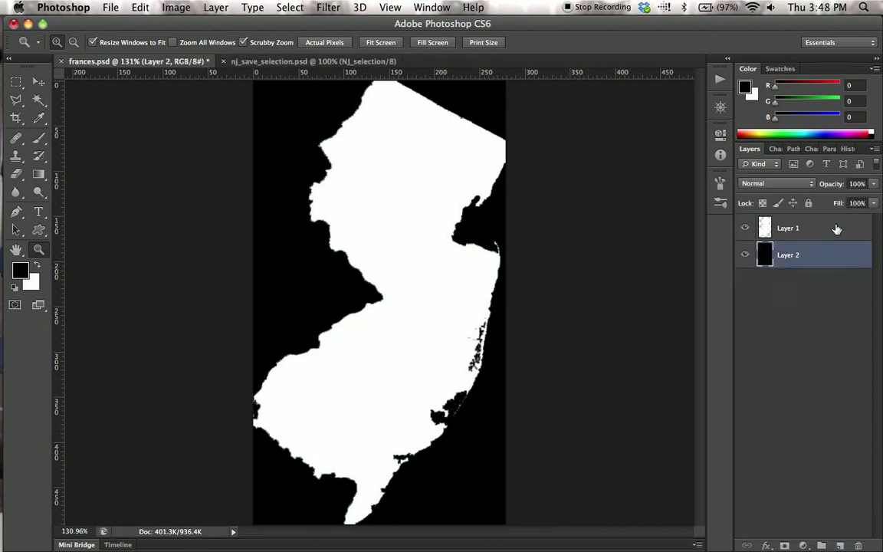
{"action": "left_click", "coordinate": [782, 228], "text": "shift"}
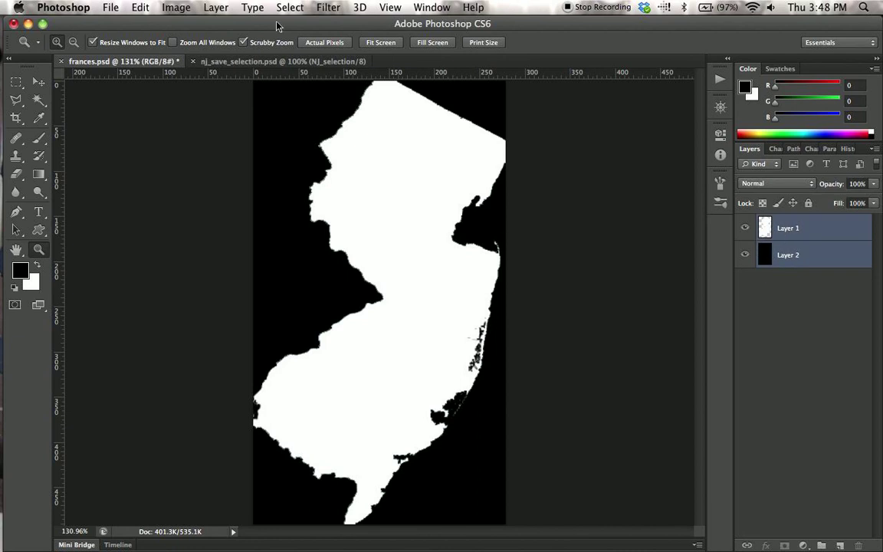
{"action": "left_click", "coordinate": [174, 7]}
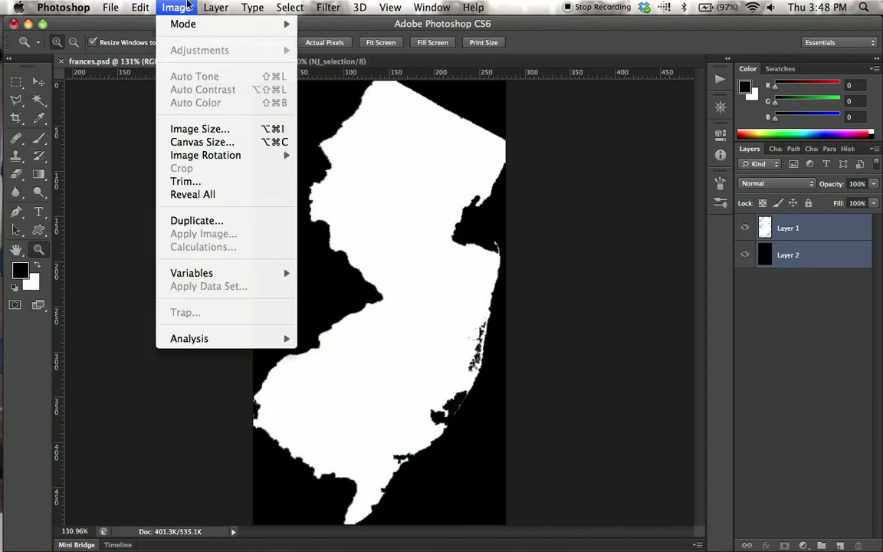
{"action": "mouse_move", "coordinate": [215, 7]}
{"action": "left_click", "coordinate": [219, 506]}
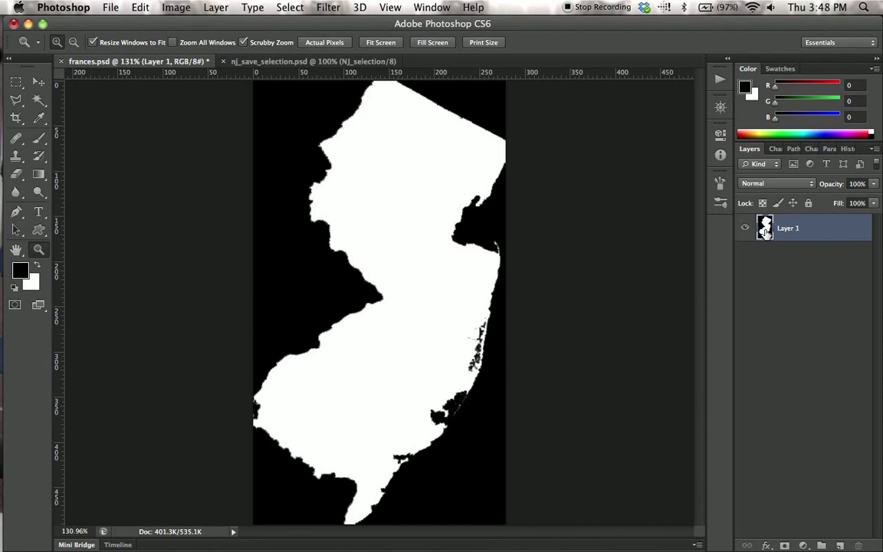
{"action": "left_click", "coordinate": [797, 280]}
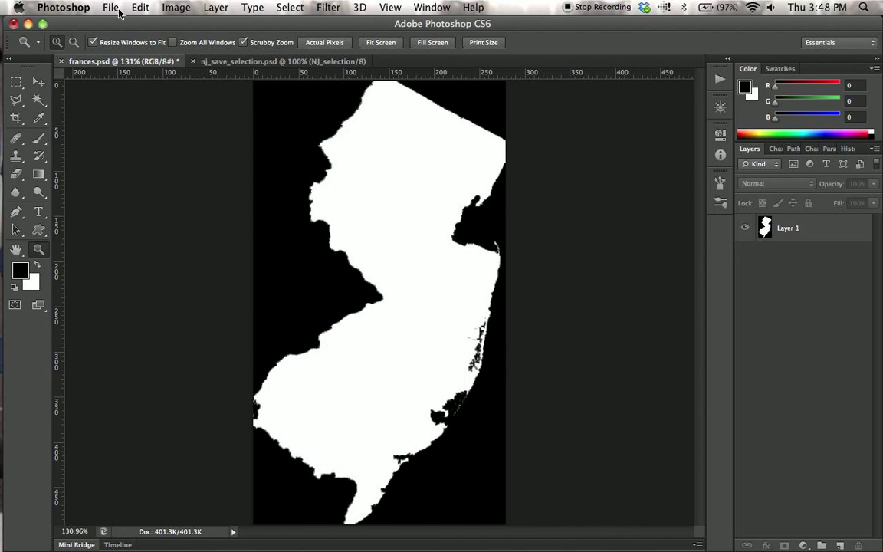
Switch to Final Cut Pro with the alpha_tests project.
{"action": "key", "text": "super+Tab"}
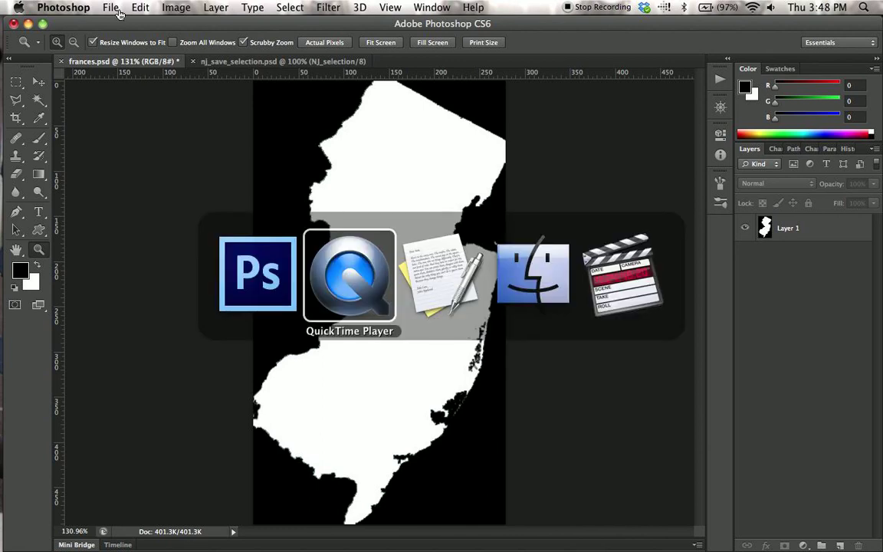
{"action": "key", "text": "super+Tab"}
{"action": "key", "text": "super+Tab"}
{"action": "key", "text": "super+Tab"}
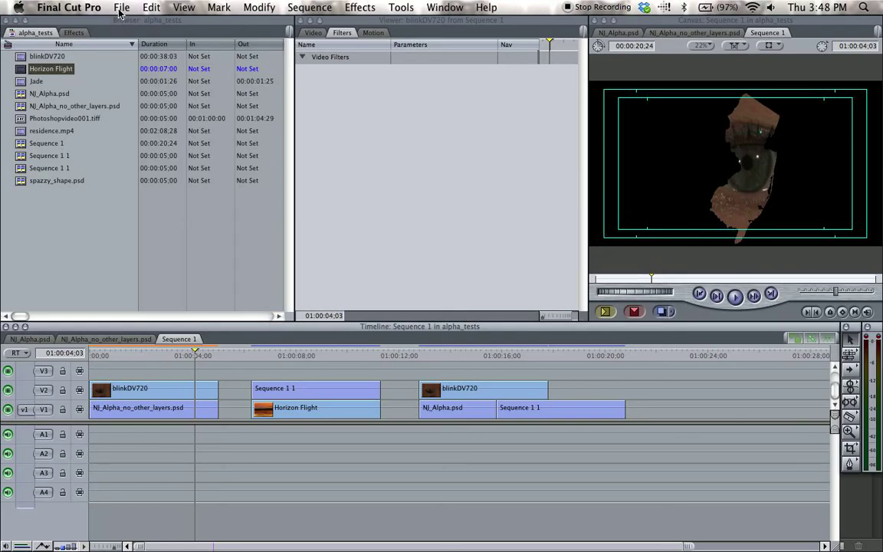
{"action": "left_click", "coordinate": [58, 218]}
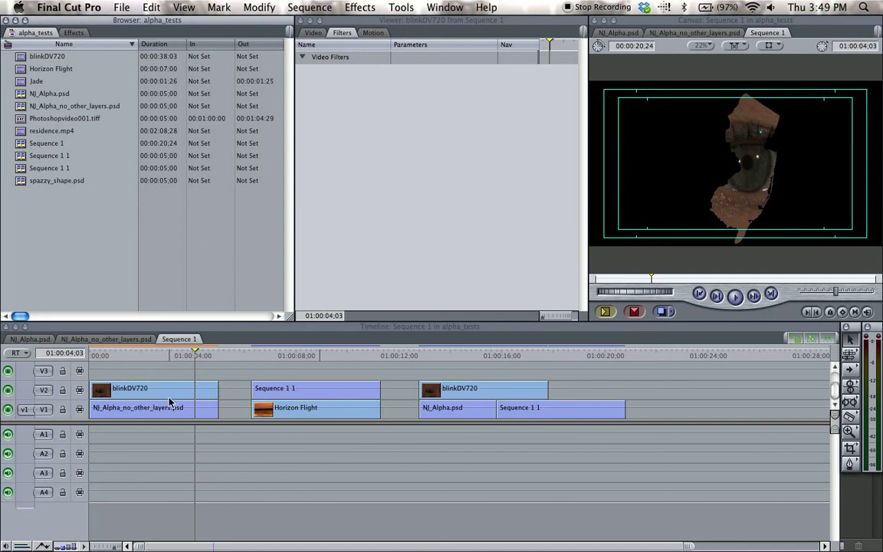
{"action": "left_click", "coordinate": [64, 156]}
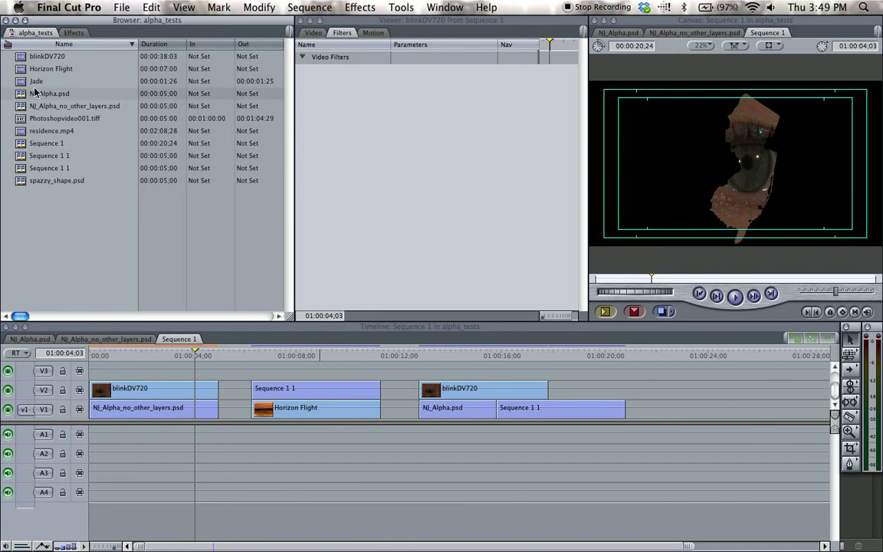
{"action": "right_click", "coordinate": [45, 228]}
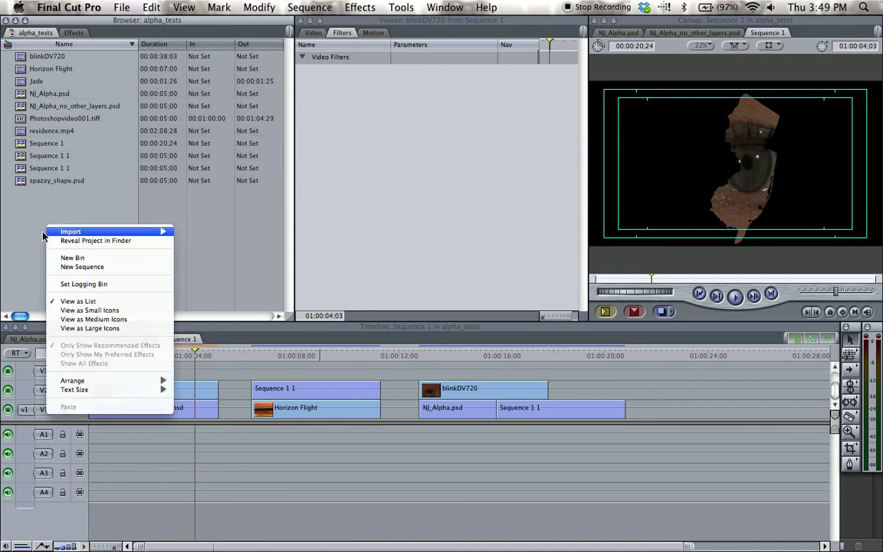
{"action": "mouse_move", "coordinate": [75, 233]}
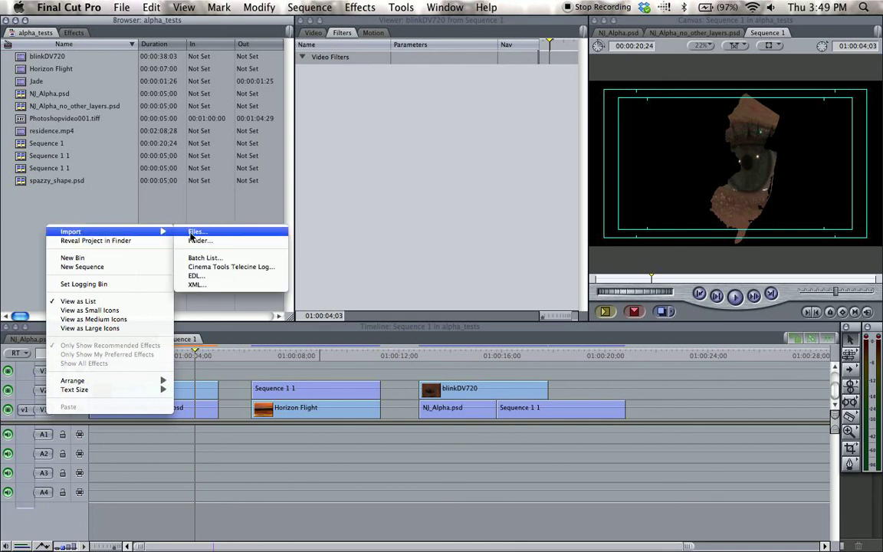
{"action": "left_click", "coordinate": [29, 186]}
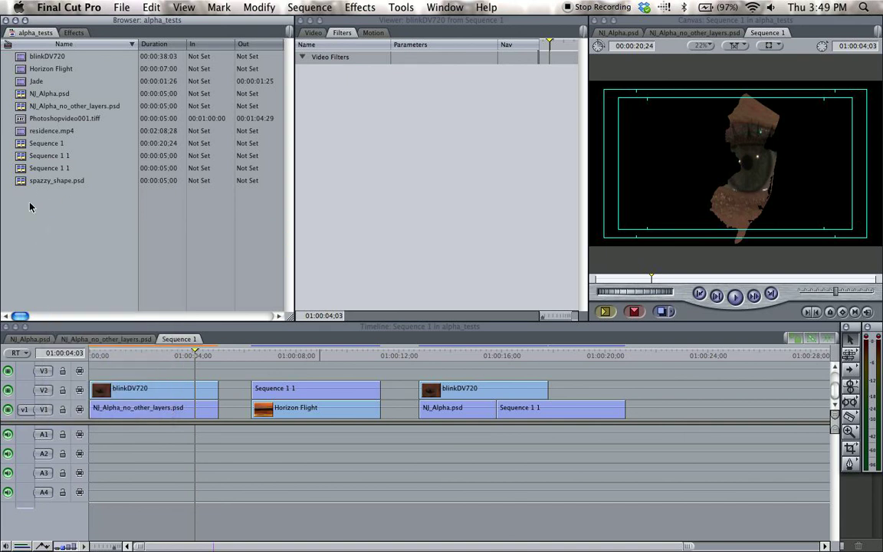
{"action": "left_click", "coordinate": [117, 7]}
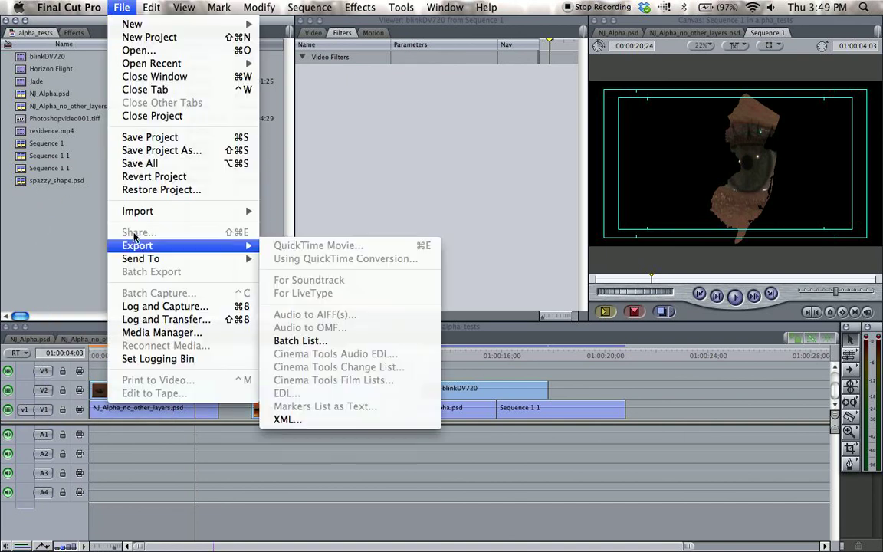
{"action": "left_click", "coordinate": [81, 237]}
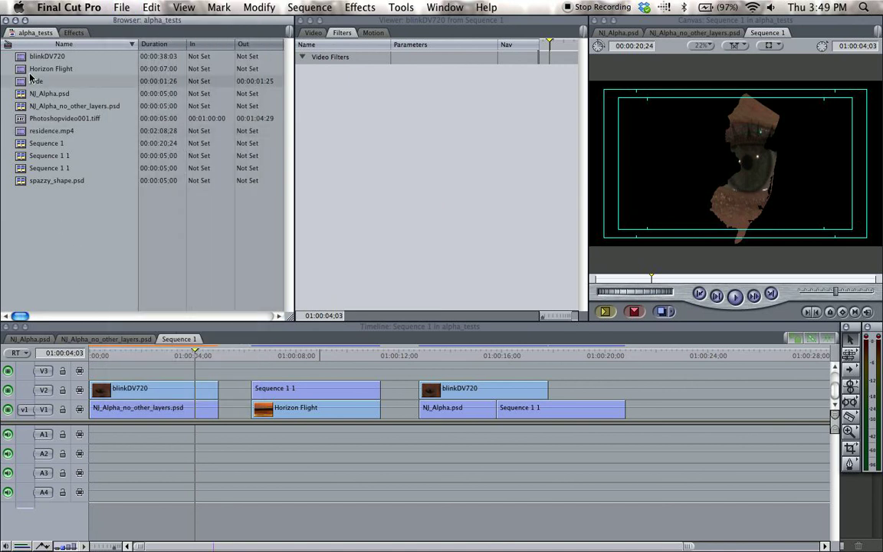
Place NJ_Alpha_no_other_layers.psd on track V1 after the last clip, and blinkDV720 on track V2 directly above it.
{"action": "left_click", "coordinate": [18, 107]}
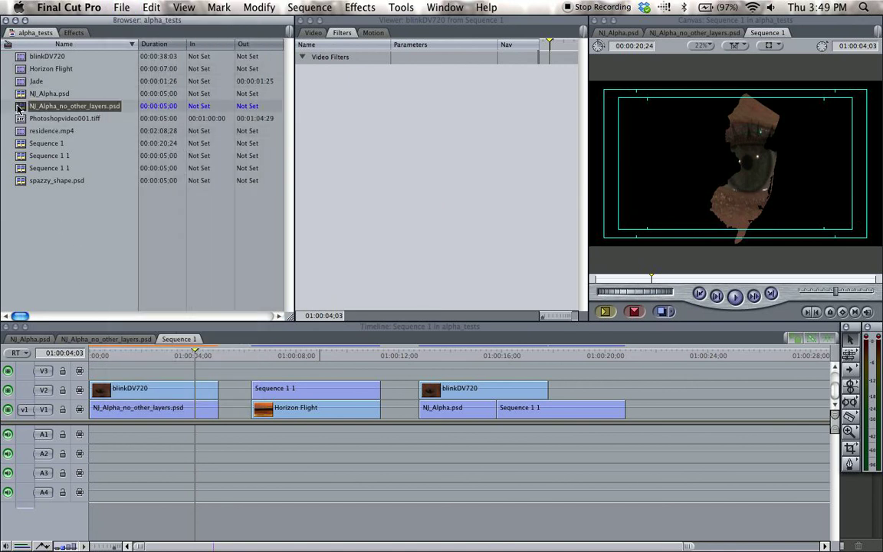
{"action": "left_click_drag", "start_coordinate": [19, 111], "coordinate": [676, 414]}
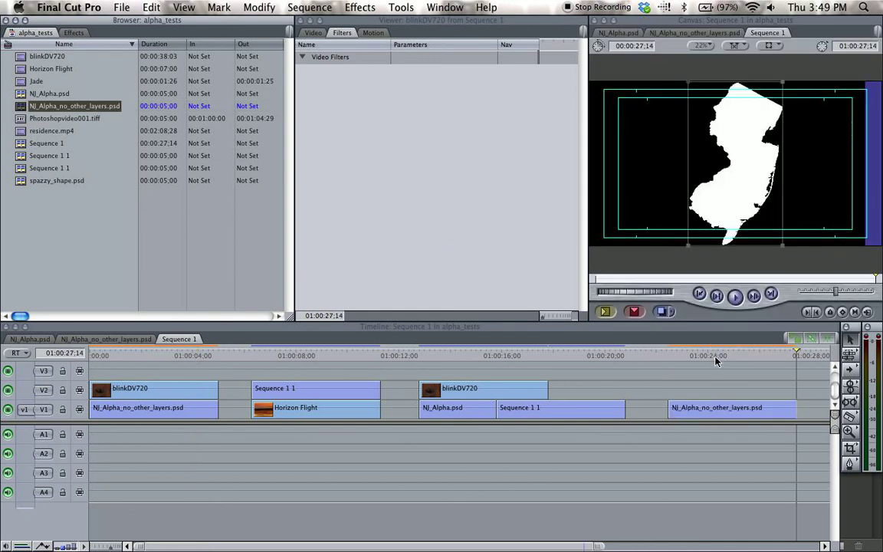
{"action": "left_click", "coordinate": [714, 355]}
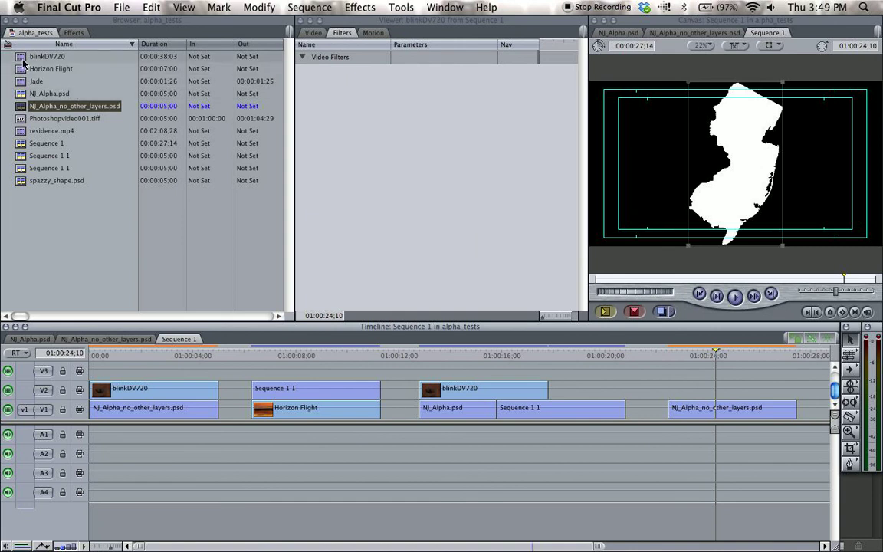
{"action": "left_click_drag", "start_coordinate": [18, 57], "coordinate": [679, 393]}
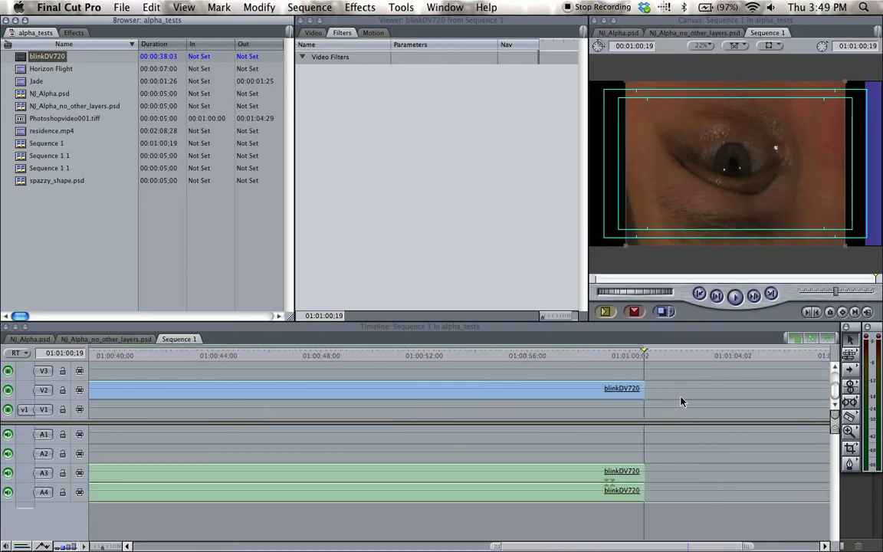
Cut the new blinkDV720 clip on V2 at the end of the matte clip below it and delete the excess part.
{"action": "left_click", "coordinate": [385, 356]}
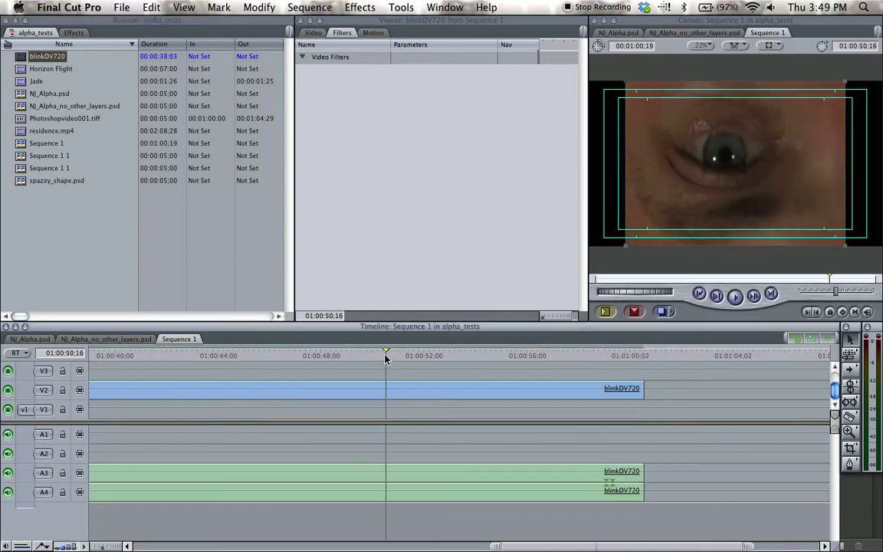
{"action": "key", "text": "Up"}
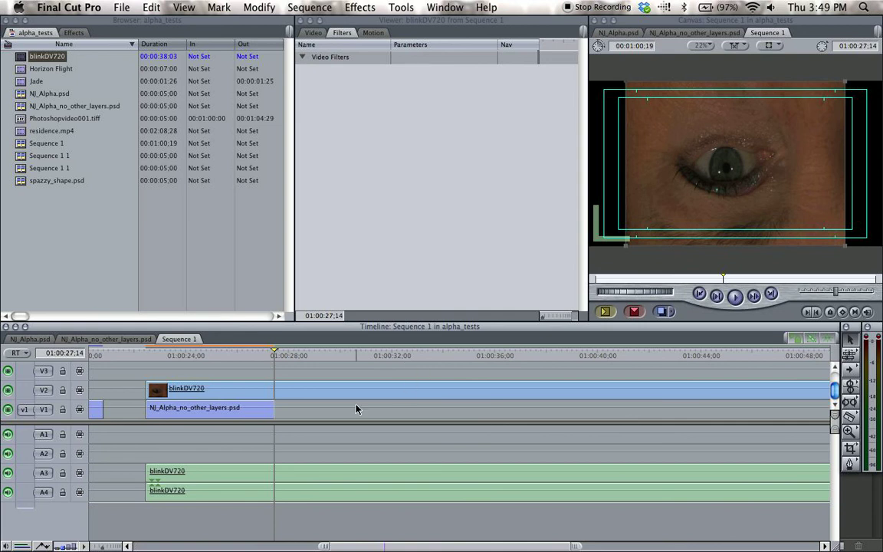
{"action": "key", "text": "Up"}
{"action": "key", "text": "Down"}
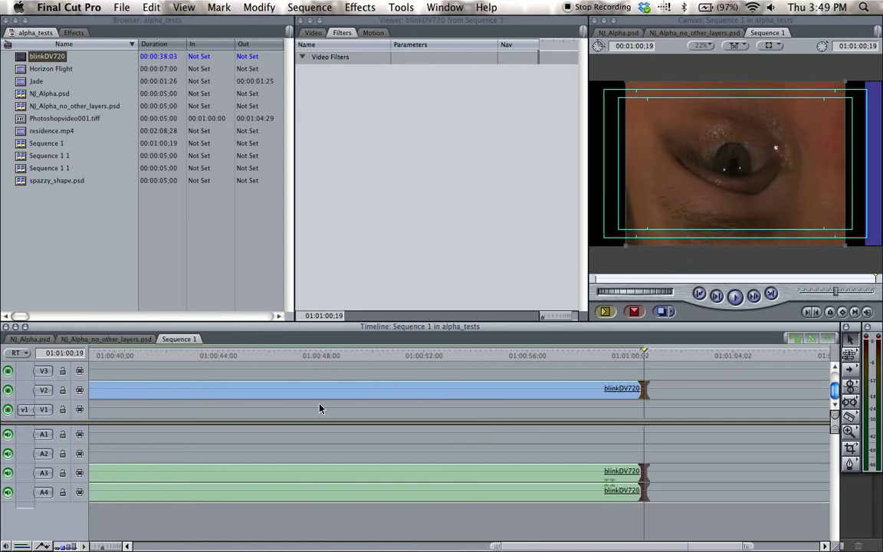
{"action": "key", "text": "Up"}
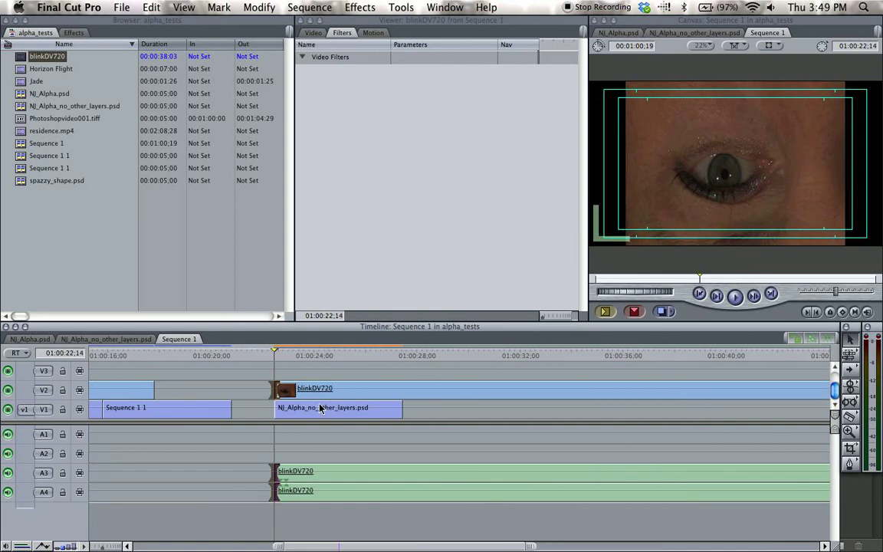
{"action": "left_click", "coordinate": [260, 376]}
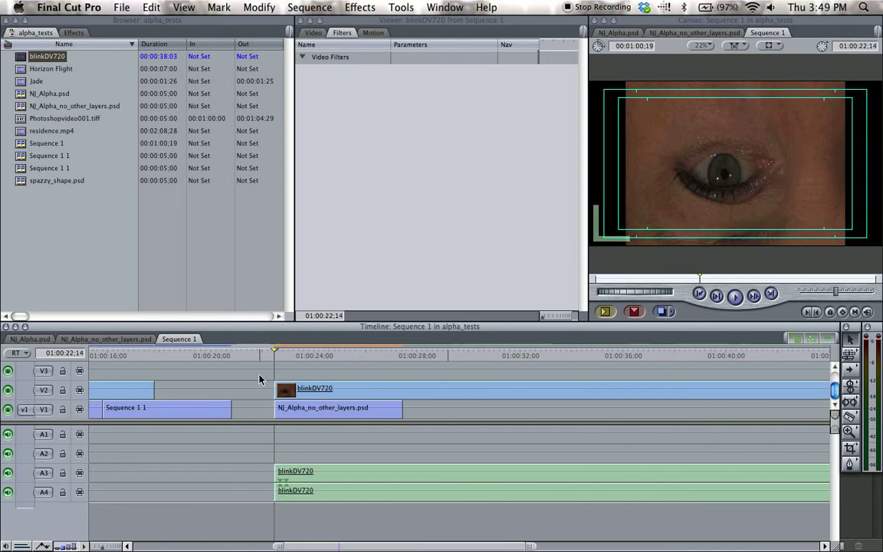
{"action": "left_click", "coordinate": [405, 361]}
{"action": "key", "text": "Left"}
{"action": "key", "text": "Left"}
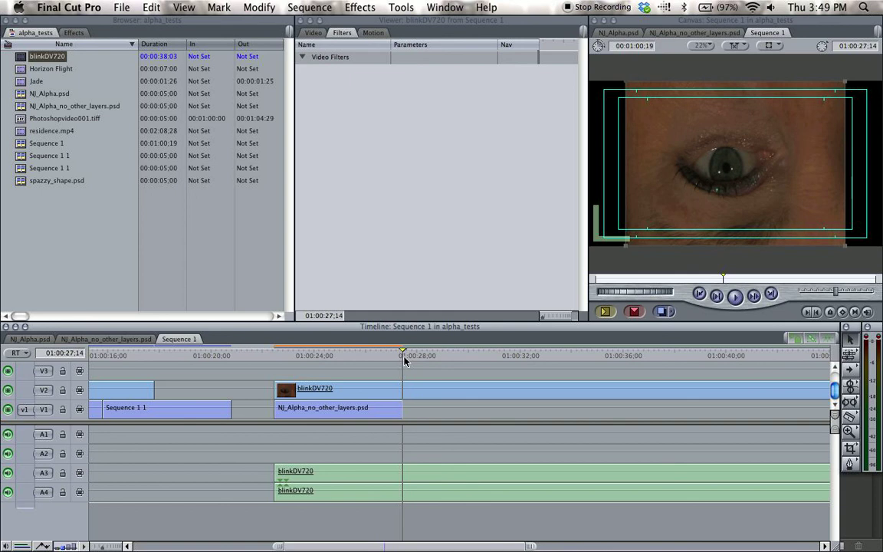
{"action": "key", "text": "b"}
{"action": "left_click", "coordinate": [405, 391]}
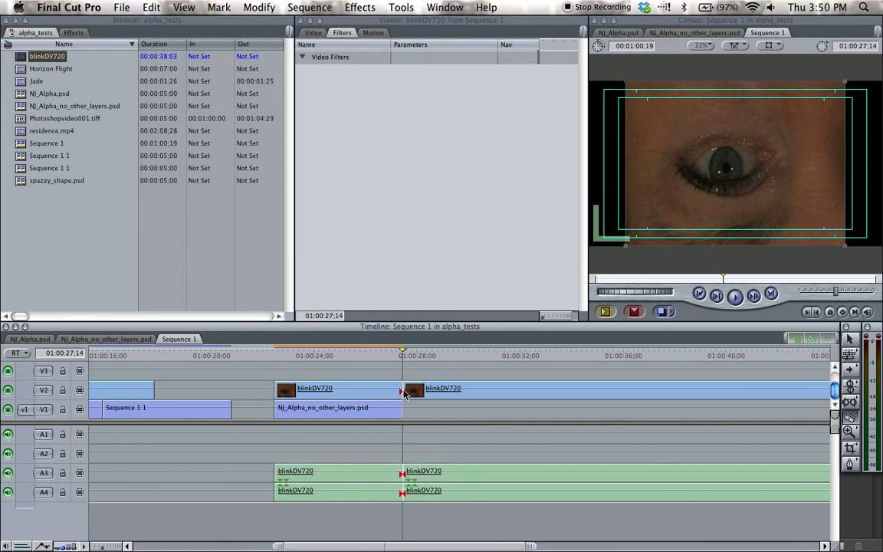
{"action": "key", "text": "a"}
{"action": "left_click", "coordinate": [441, 388]}
{"action": "key", "text": "Delete"}
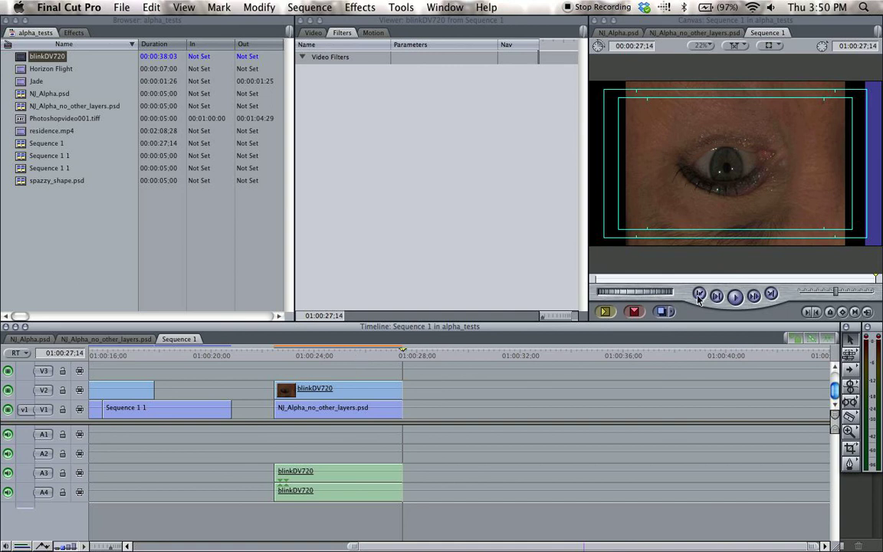
Set the rotation of the trimmed blinkDV720 clip to 180 degrees in its motion settings.
{"action": "double_click", "coordinate": [363, 390]}
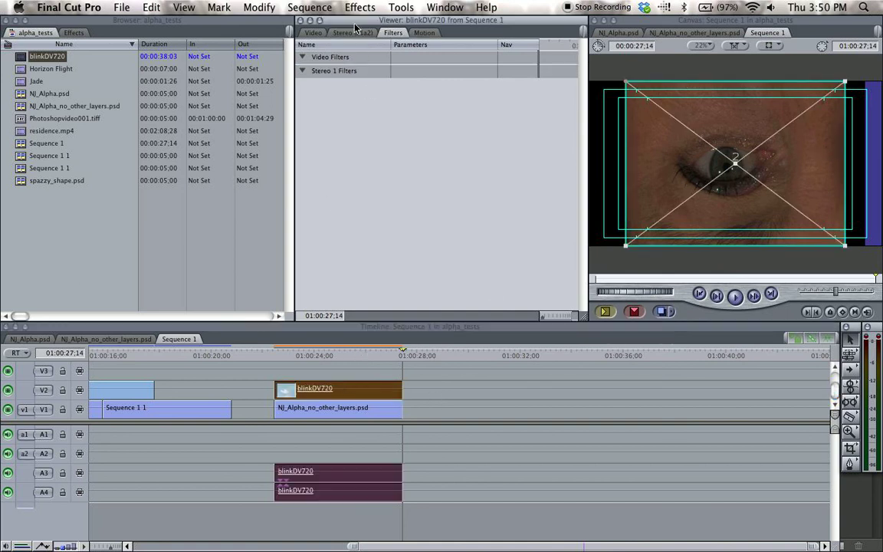
{"action": "left_click", "coordinate": [422, 33]}
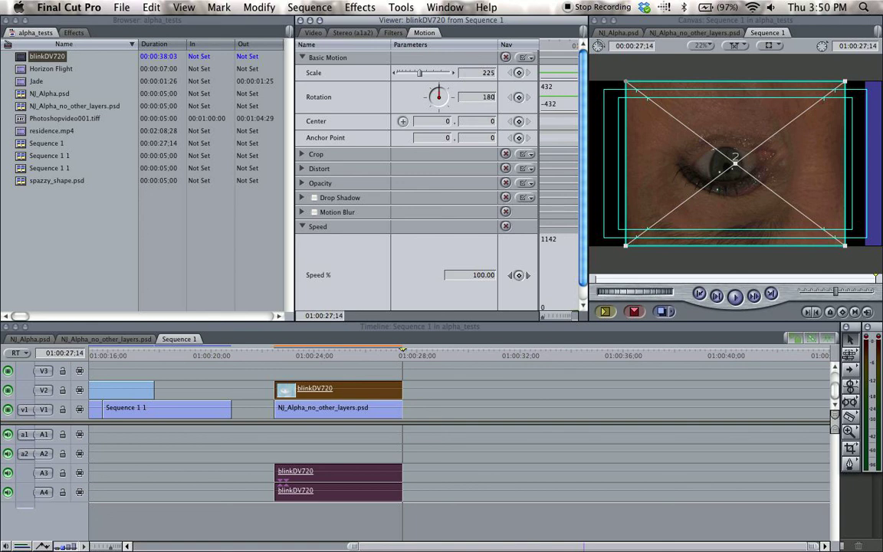
{"action": "key", "text": "Return"}
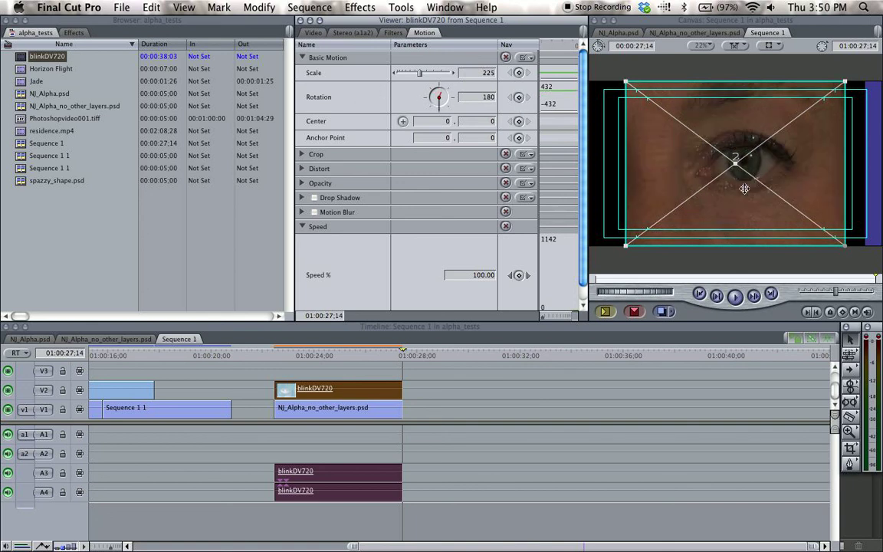
Enlarge the rotated blinkDV720 clip on V2 to a scale of 281, checking its framing at frames within the clip.
{"action": "left_click", "coordinate": [341, 354]}
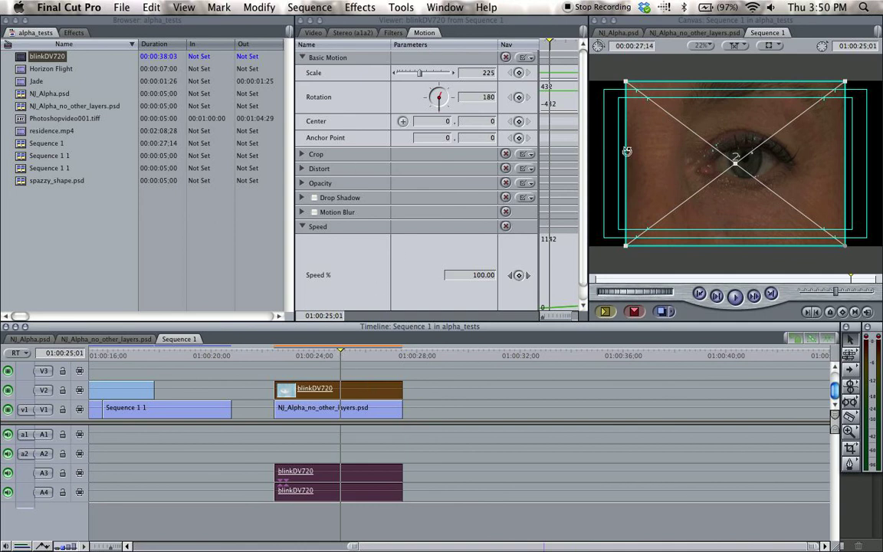
{"action": "left_click_drag", "start_coordinate": [420, 72], "coordinate": [424, 77]}
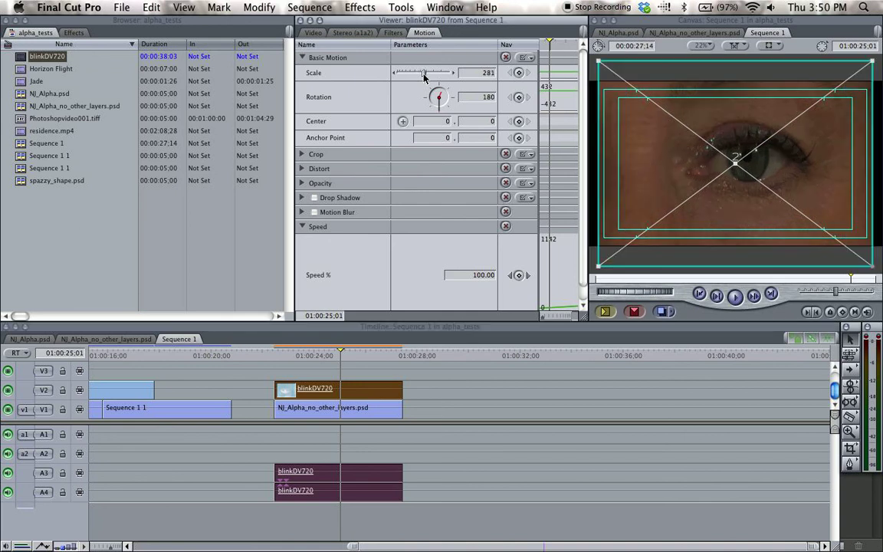
{"action": "left_click", "coordinate": [368, 354]}
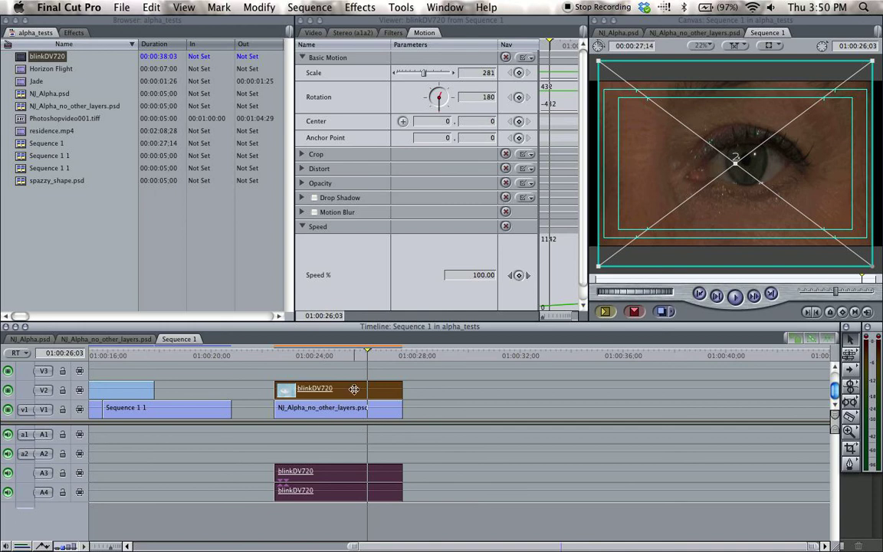
Set the composite mode of the blinkDV720 clip on V2 to Travel Matte - Alpha and preview the masked footage at an earlier frame.
{"action": "right_click", "coordinate": [353, 389]}
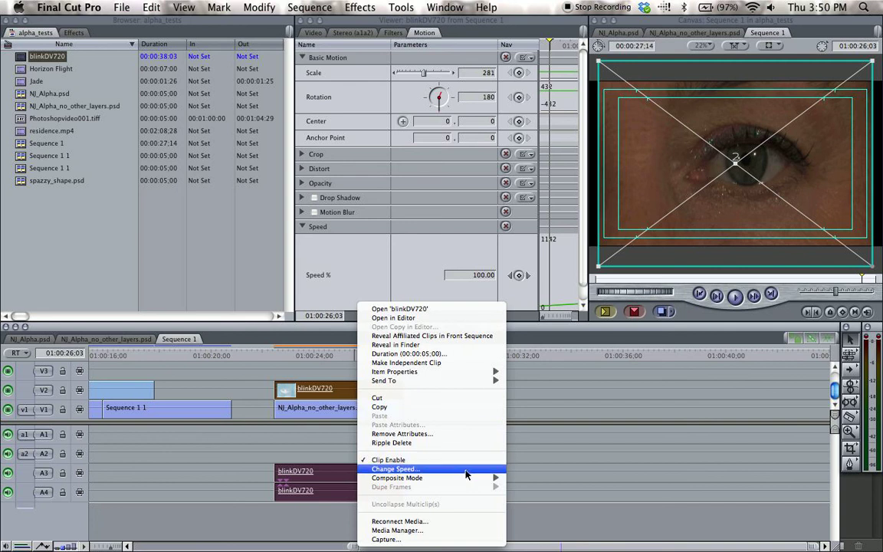
{"action": "mouse_move", "coordinate": [455, 480]}
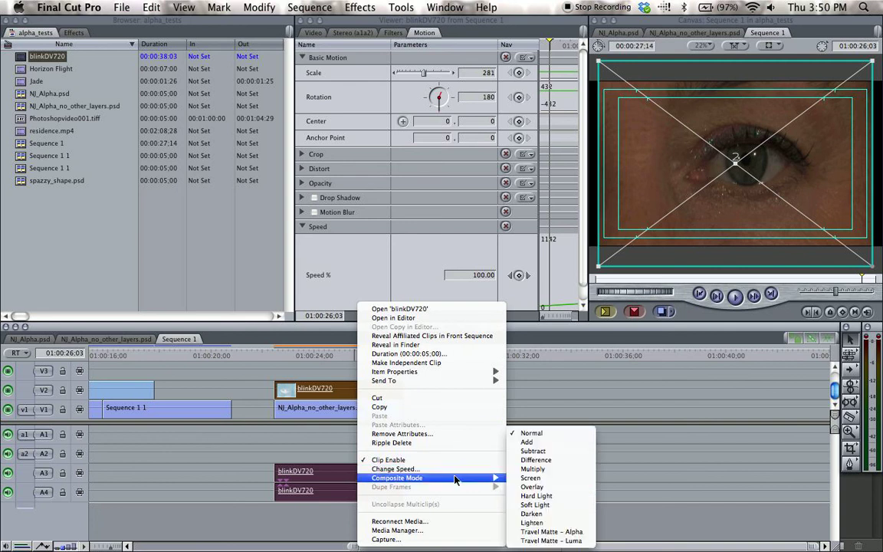
{"action": "left_click", "coordinate": [569, 531]}
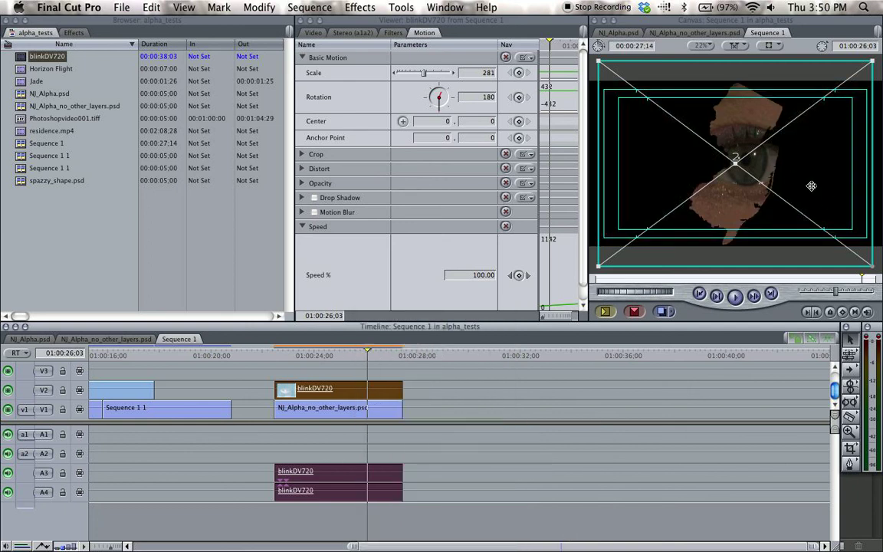
{"action": "left_click", "coordinate": [416, 371]}
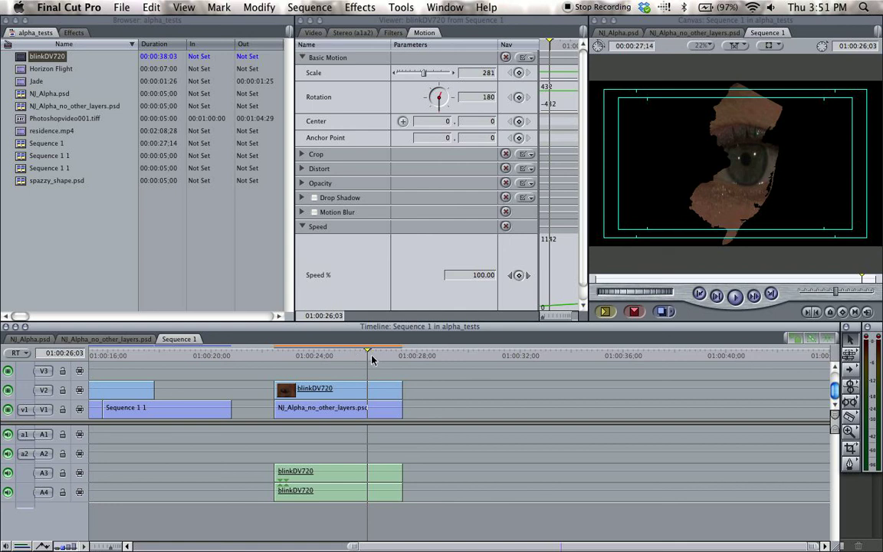
{"action": "left_click", "coordinate": [329, 355]}
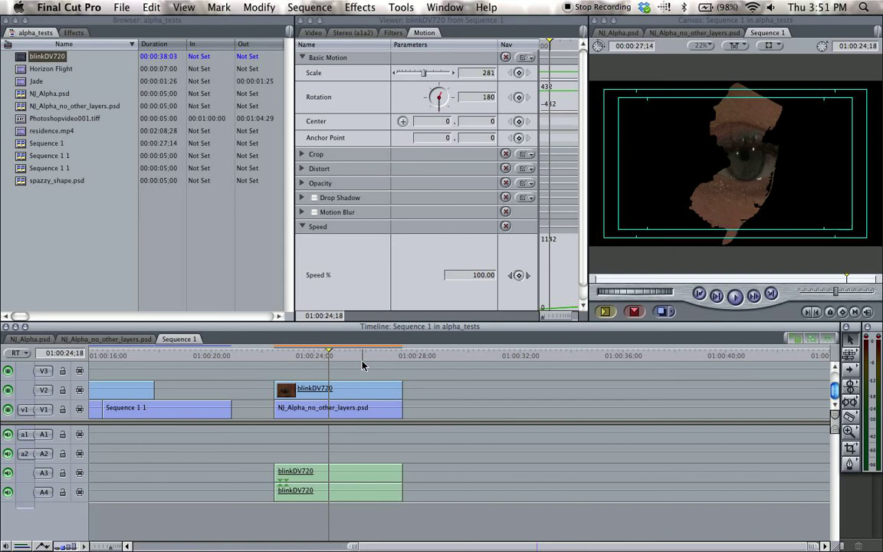